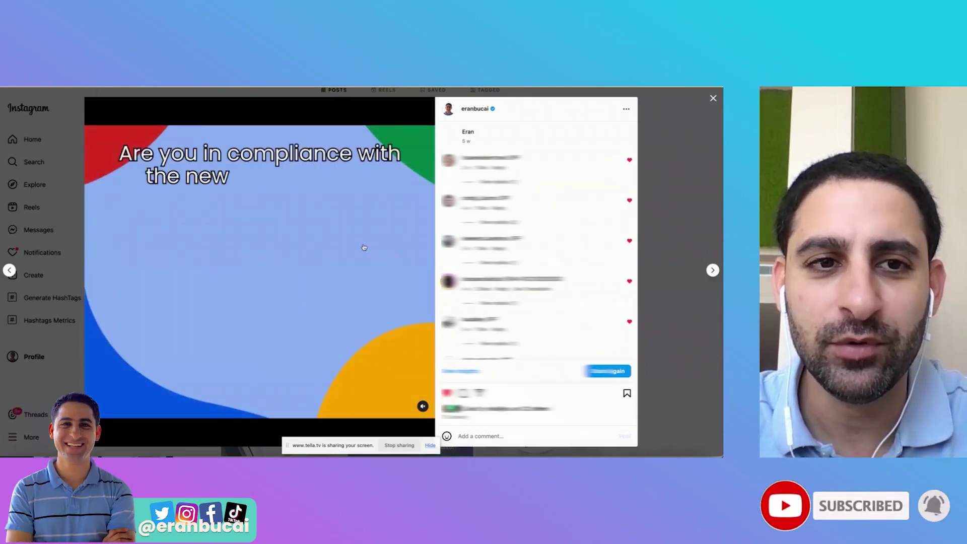
Step: Scroll the comments, then expand and collapse the reply to the SPF comment
{"action": "scroll", "coordinate": [537, 227], "scroll_direction": "down", "scroll_amount": 5}
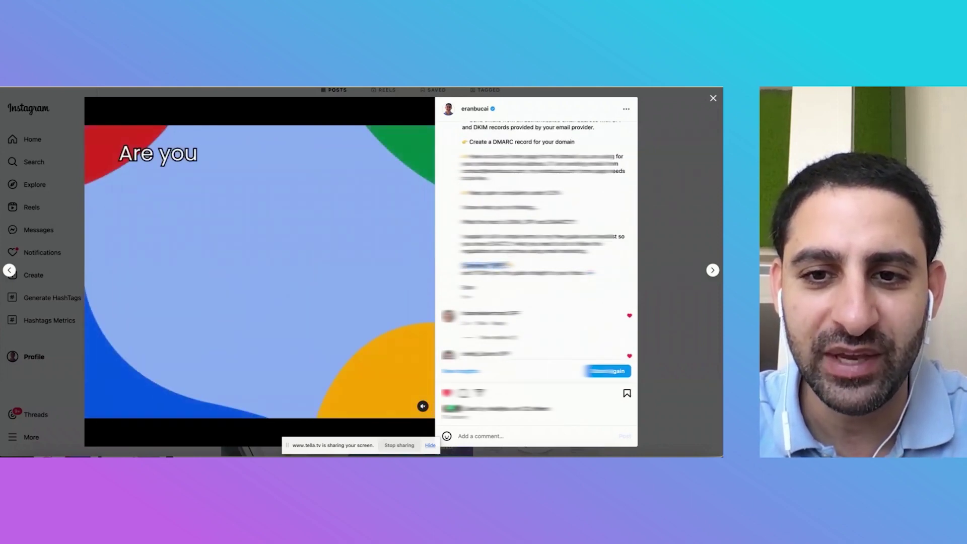
{"action": "scroll", "coordinate": [536, 227], "scroll_direction": "down", "scroll_amount": 5}
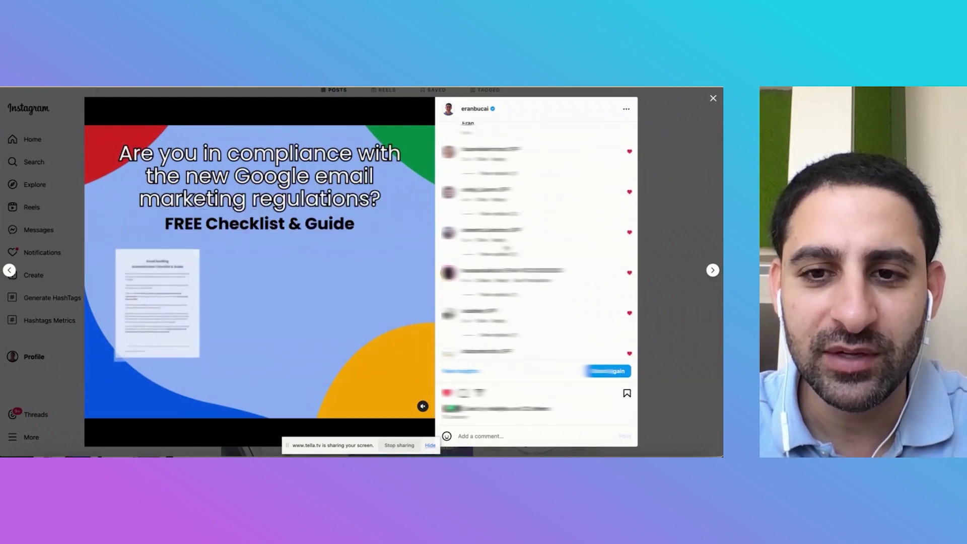
{"action": "scroll", "coordinate": [497, 170], "scroll_direction": "down", "scroll_amount": 5}
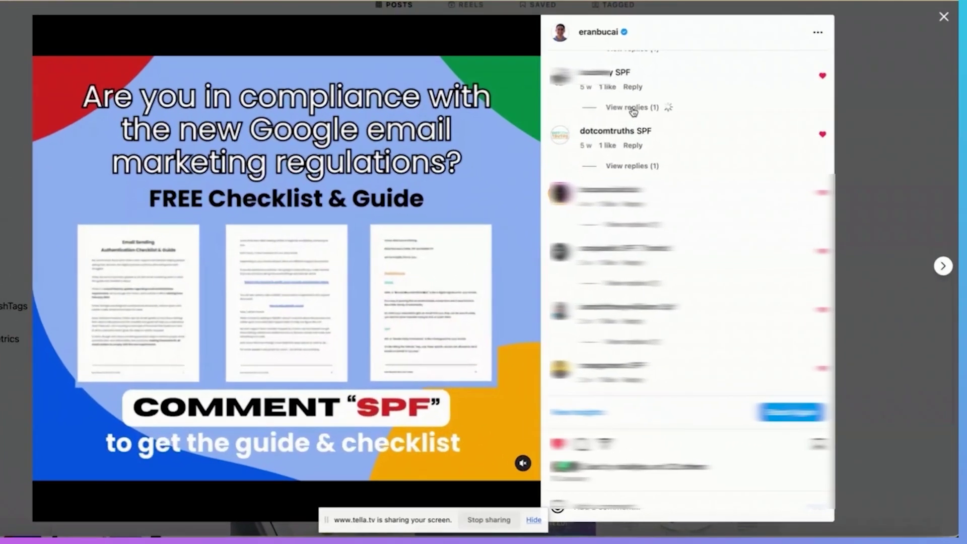
{"action": "left_click", "coordinate": [499, 161]}
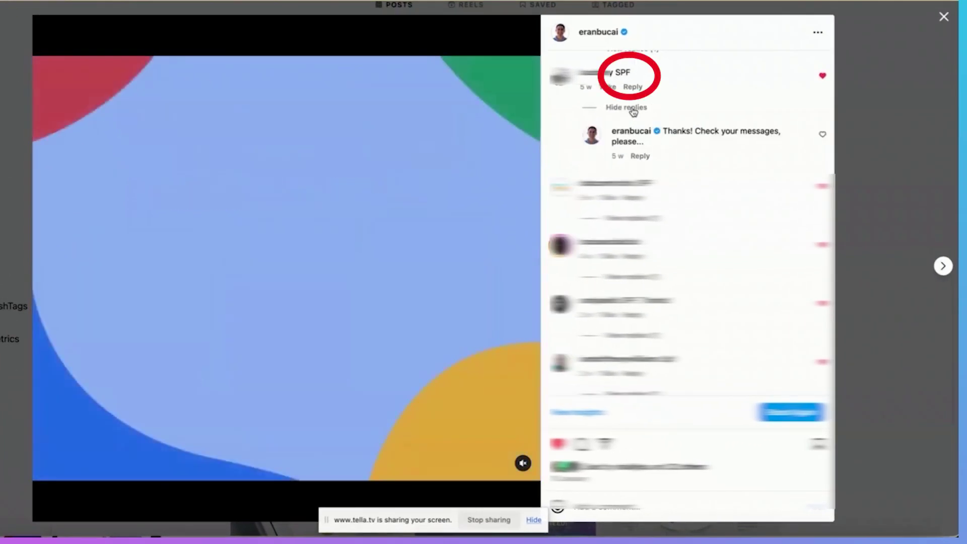
{"action": "left_click", "coordinate": [629, 107]}
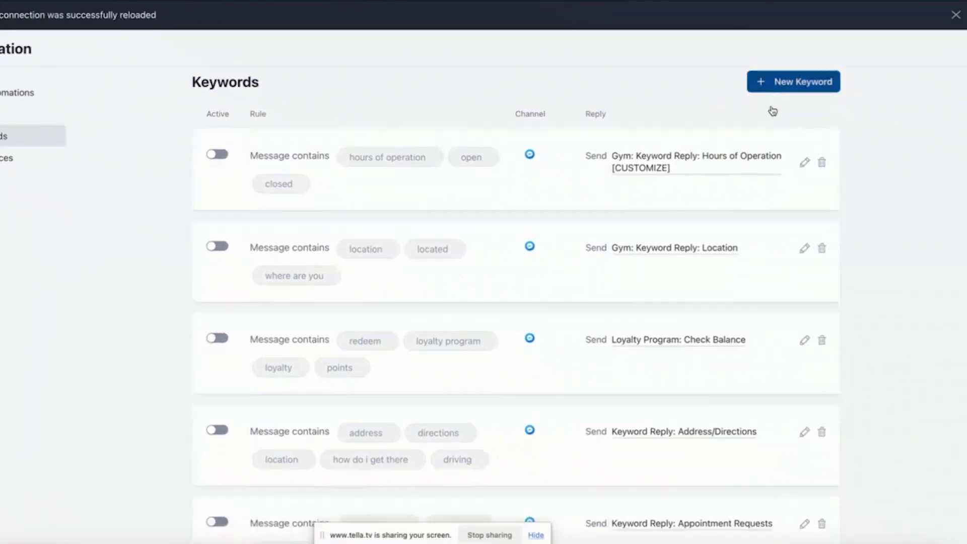
Step: Create a new Instagram keyword rule for 'Landing'
{"action": "left_click", "coordinate": [773, 110]}
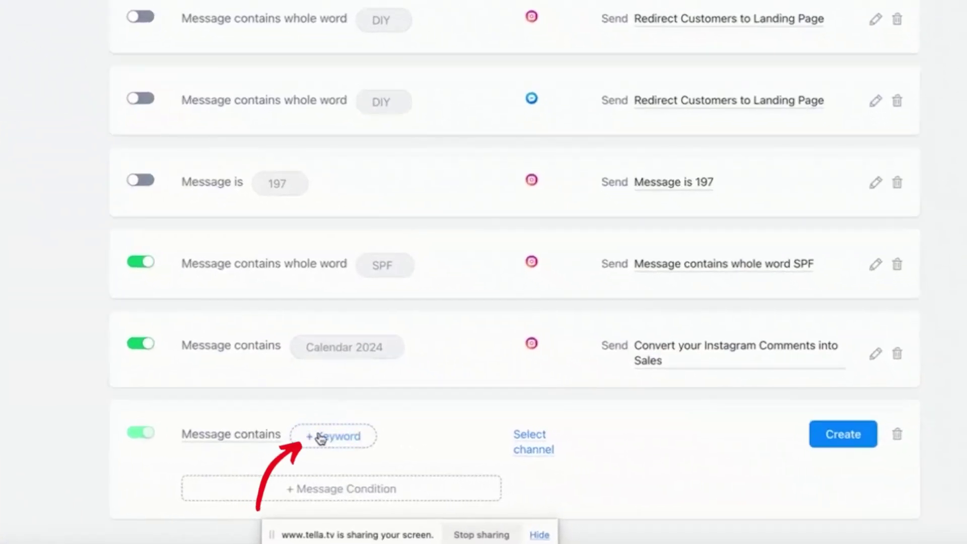
{"action": "left_click", "coordinate": [320, 438]}
{"action": "type", "text": "Landing"}
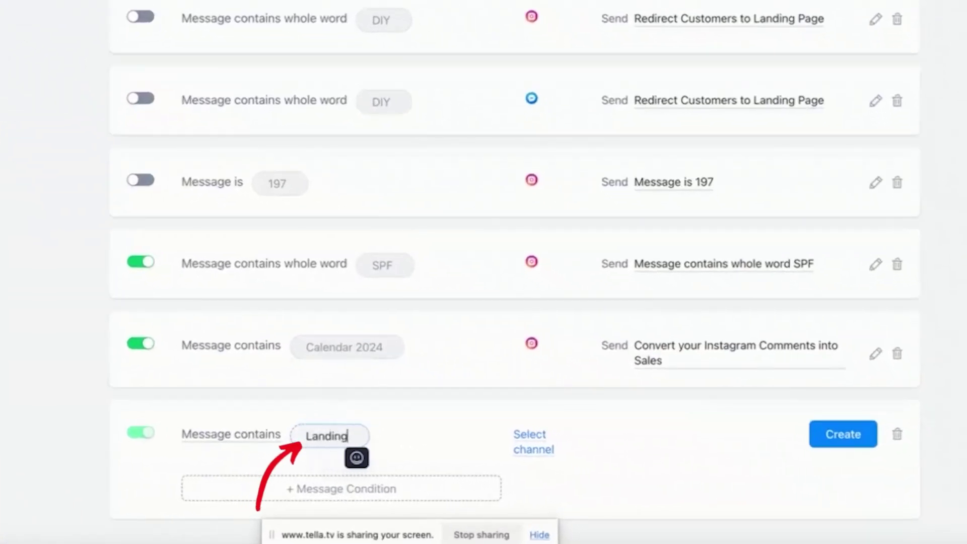
{"action": "left_click", "coordinate": [548, 451]}
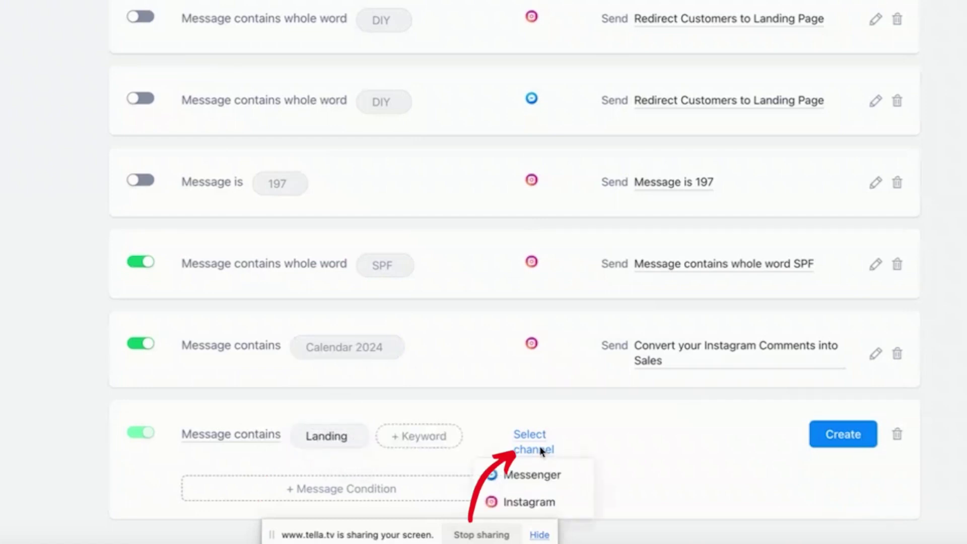
{"action": "left_click", "coordinate": [530, 500]}
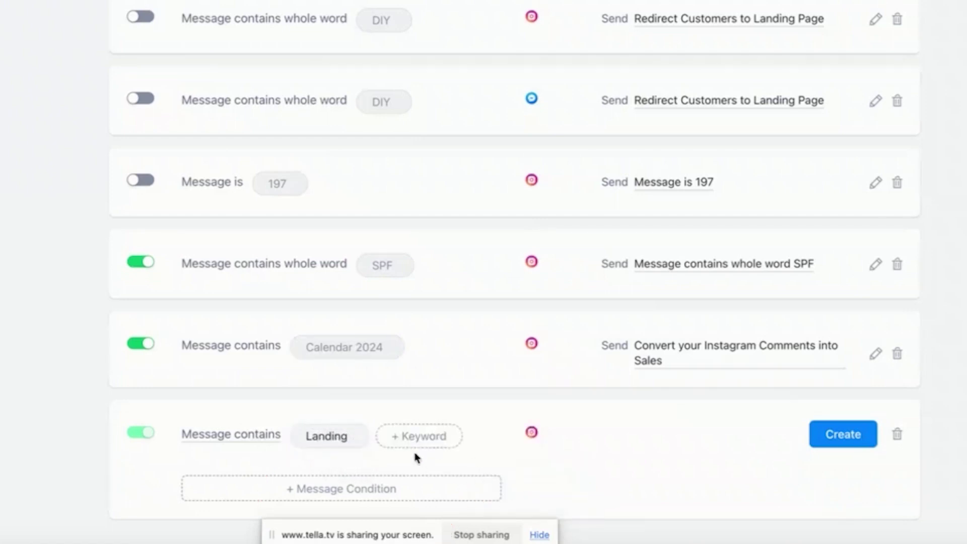
{"action": "left_click", "coordinate": [844, 434]}
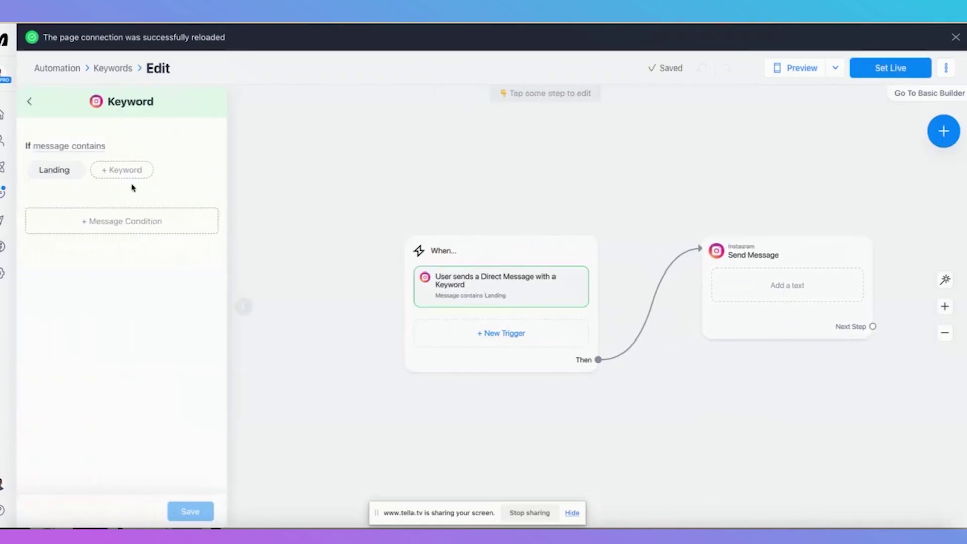
Step: Change the Landing trigger from 'message contains' to 'Message is' and save
{"action": "left_click", "coordinate": [75, 151]}
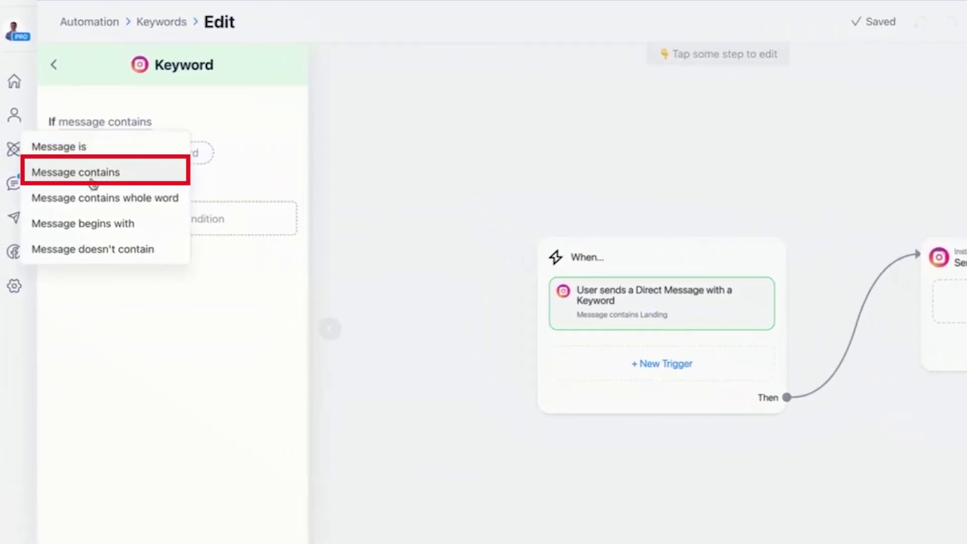
{"action": "left_click", "coordinate": [255, 330]}
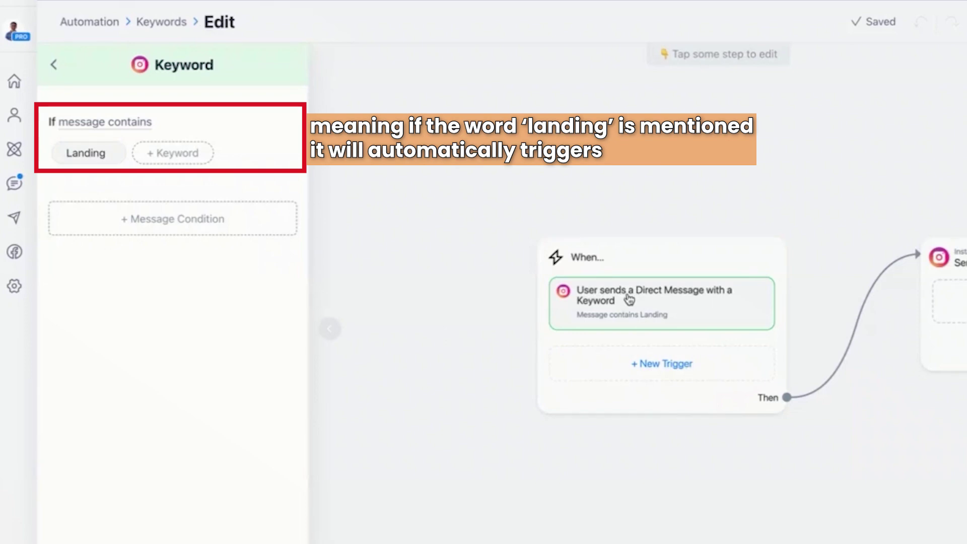
{"action": "left_click", "coordinate": [146, 130]}
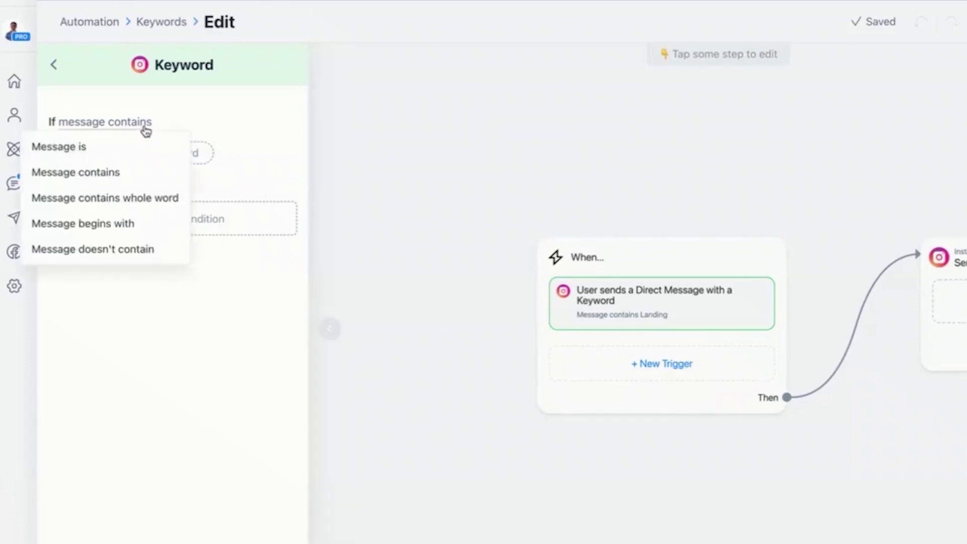
{"action": "left_click", "coordinate": [102, 150]}
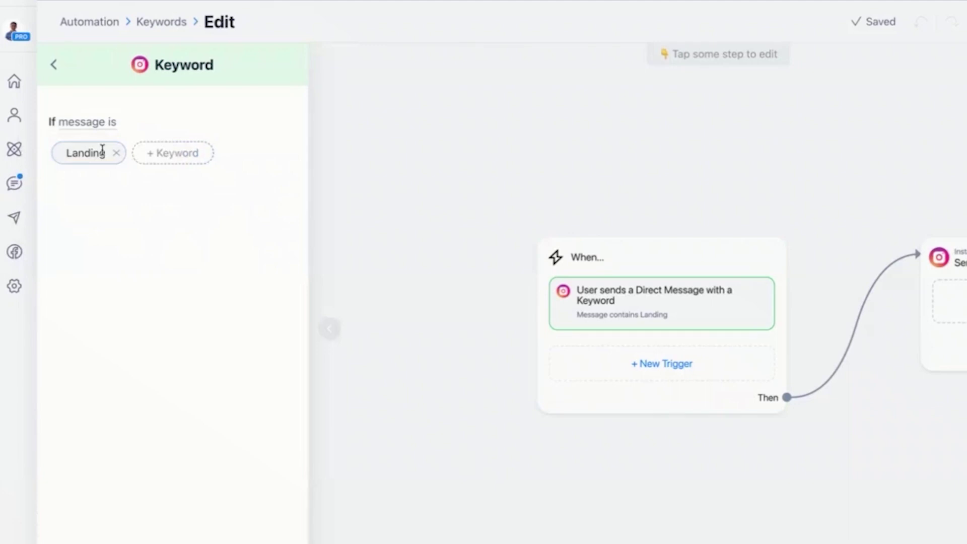
{"action": "left_click", "coordinate": [209, 508]}
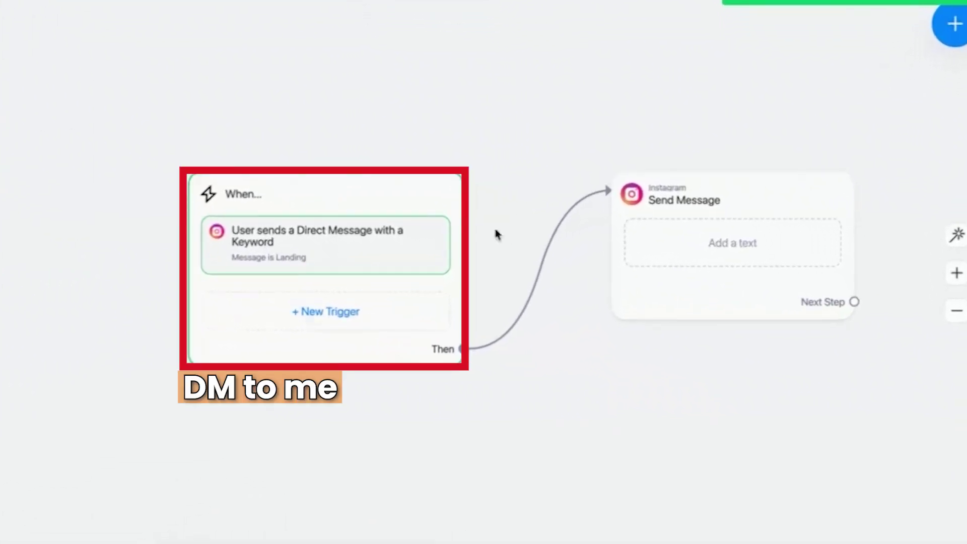
Step: Start the reply with 'Hey there', the First Name field, and 'thanks so much for your message.'
{"action": "left_click", "coordinate": [717, 251]}
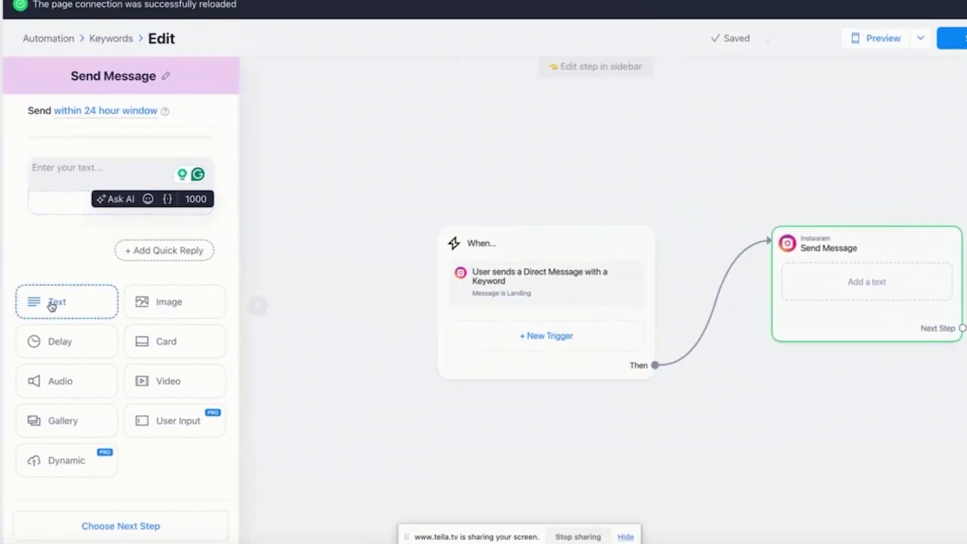
{"action": "type", "text": "Hey there t"}
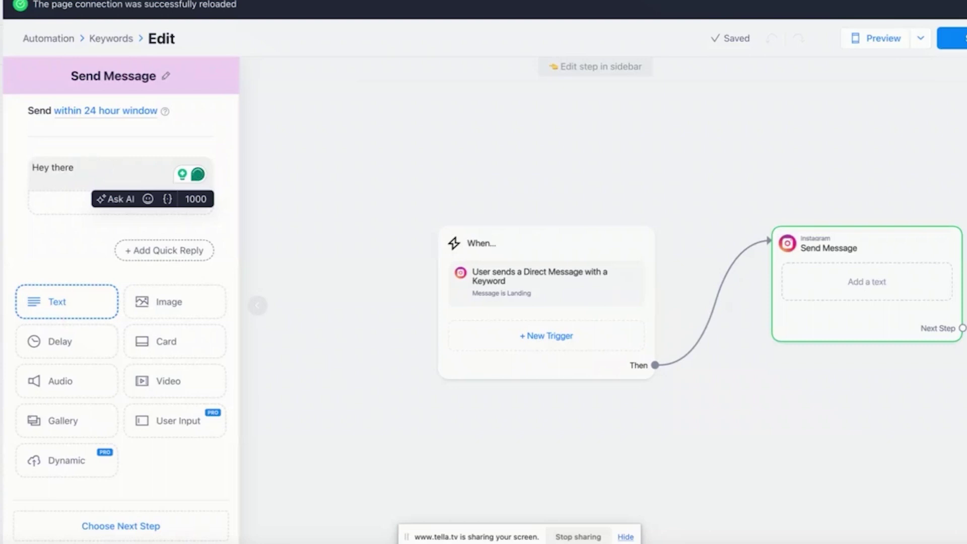
{"action": "left_click", "coordinate": [169, 200]}
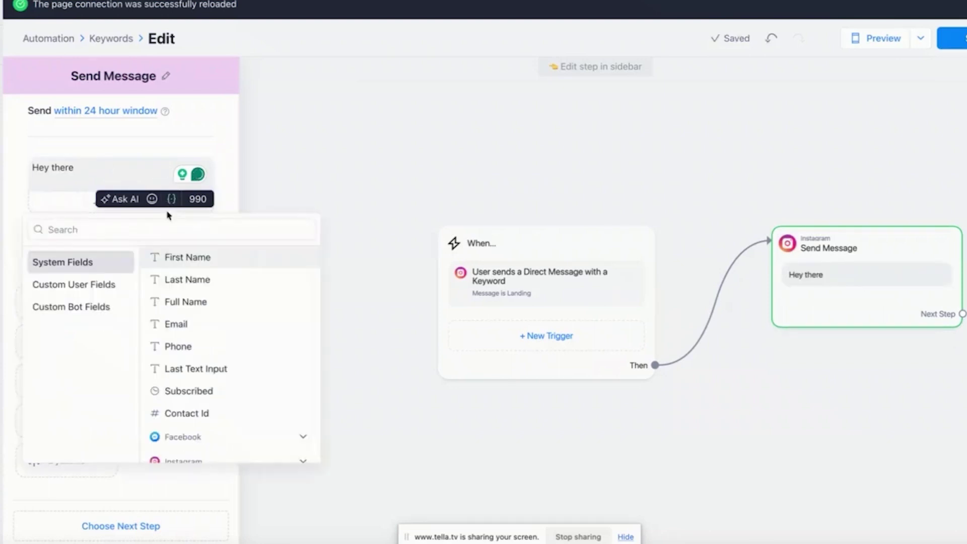
{"action": "left_click", "coordinate": [174, 258]}
{"action": "type", "text": "thanks so much for your message."}
Step: Add a second paragraph about the Landing Page Challenge and add a new button
{"action": "key", "text": "Return"}
{"action": "key", "text": "Return"}
{"action": "type", "text": "As promised, here is the link"}
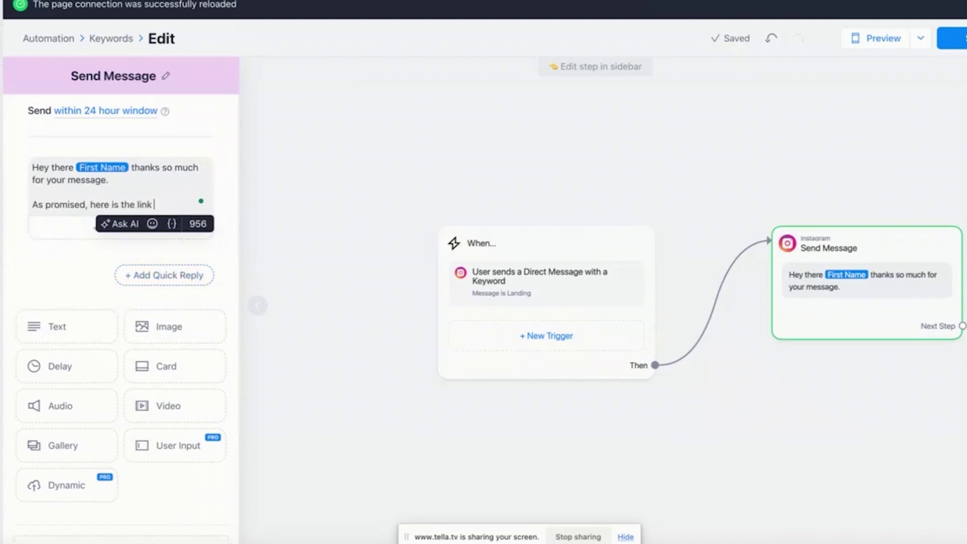
{"action": "type", "text": "ng Pa"}
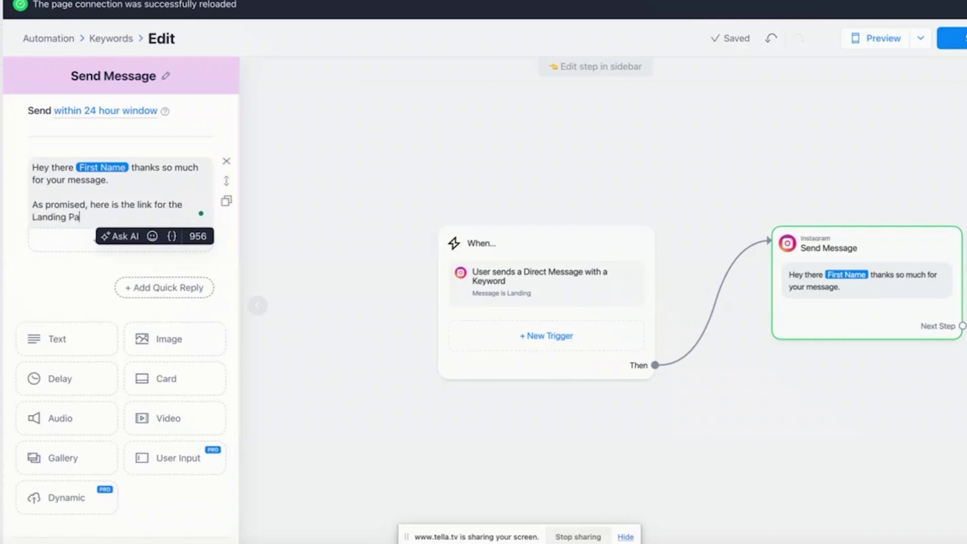
{"action": "type", "text": "ge Cah"}
{"action": "key", "text": "BackSpace"}
{"action": "key", "text": "BackSpace"}
{"action": "type", "text": "hallenge."}
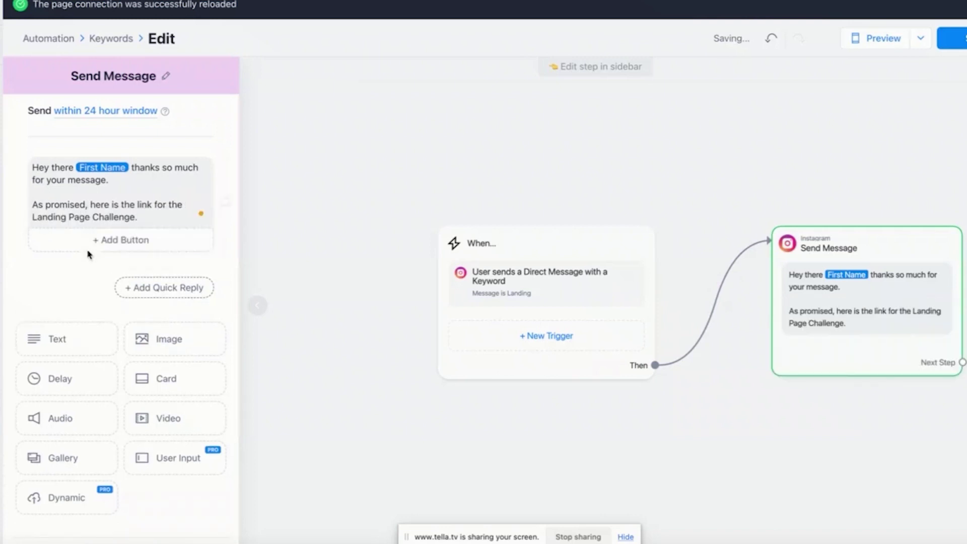
{"action": "left_click", "coordinate": [97, 243]}
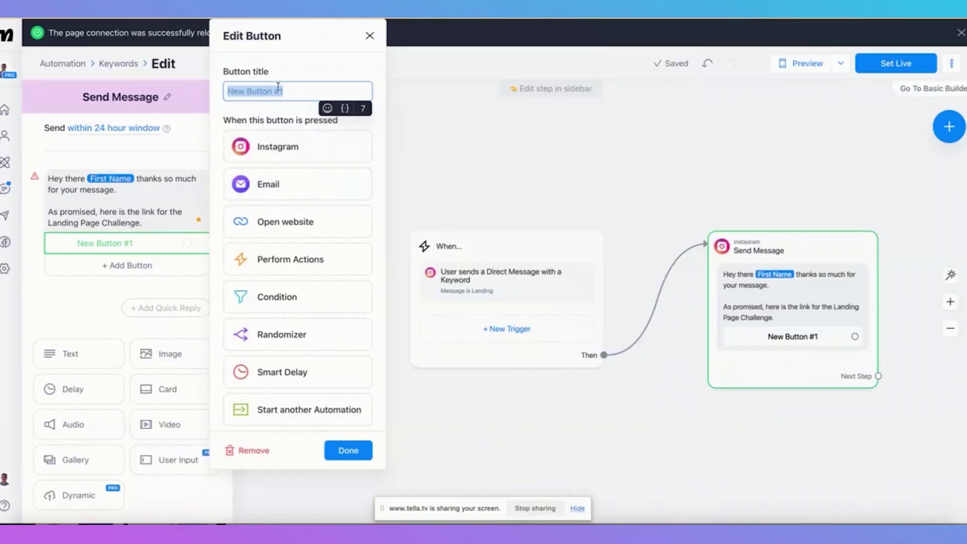
Step: Title the button 'Click to download'
{"action": "type", "text": "Click t"}
{"action": "type", "text": "d the checklist"}
{"action": "key", "text": "ctrl+a"}
{"action": "type", "text": "Click to download"}
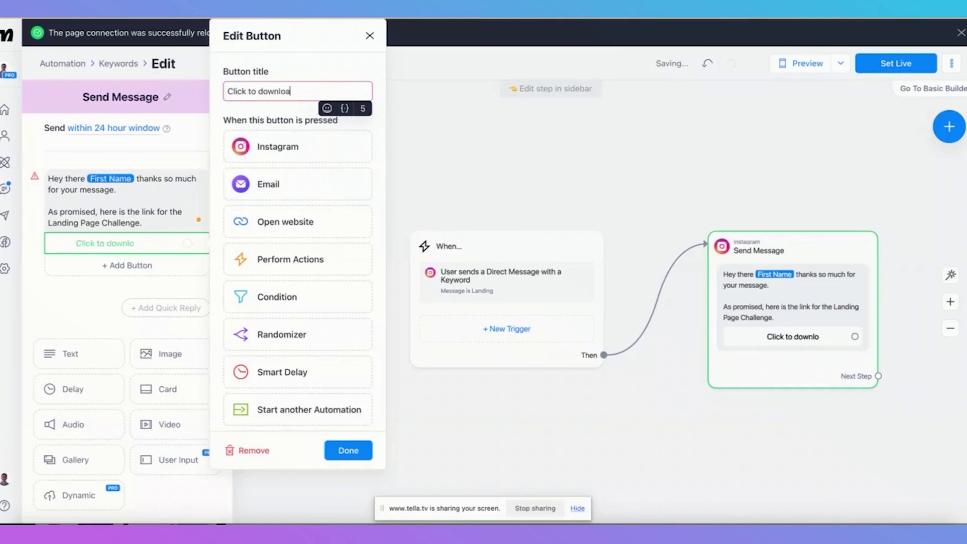
{"action": "left_click", "coordinate": [267, 221]}
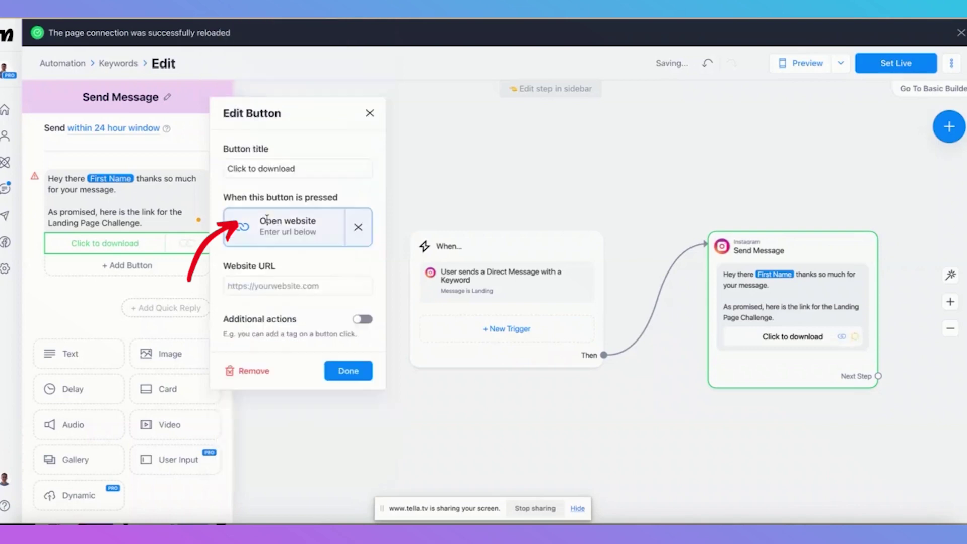
{"action": "left_click", "coordinate": [273, 285]}
{"action": "type", "text": "https://www.landingpagechallenge.com/"}
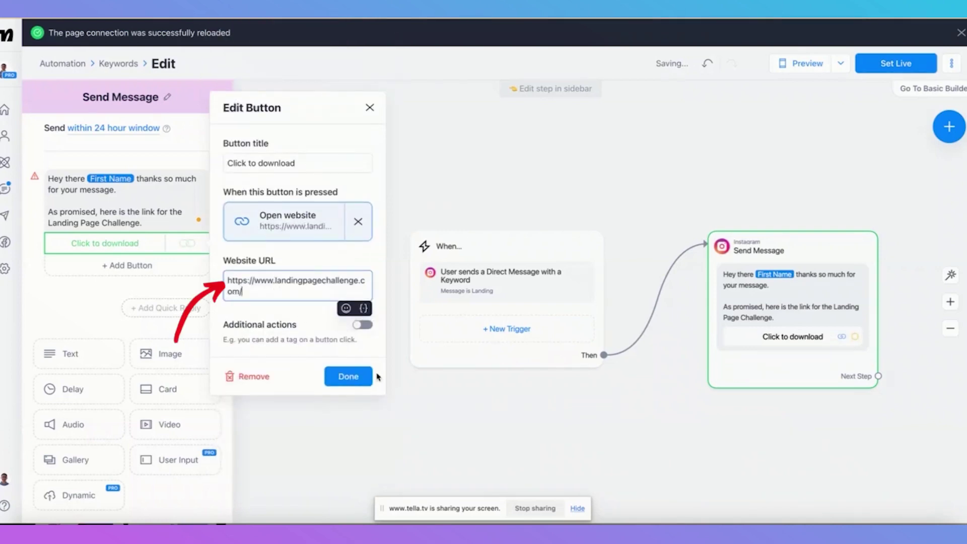
{"action": "left_click", "coordinate": [371, 376]}
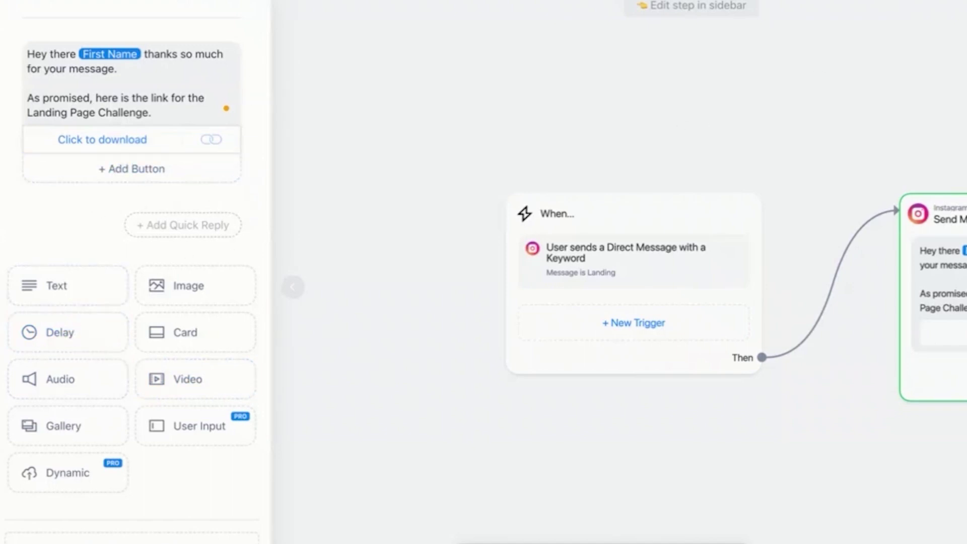
{"action": "left_click", "coordinate": [741, 27]}
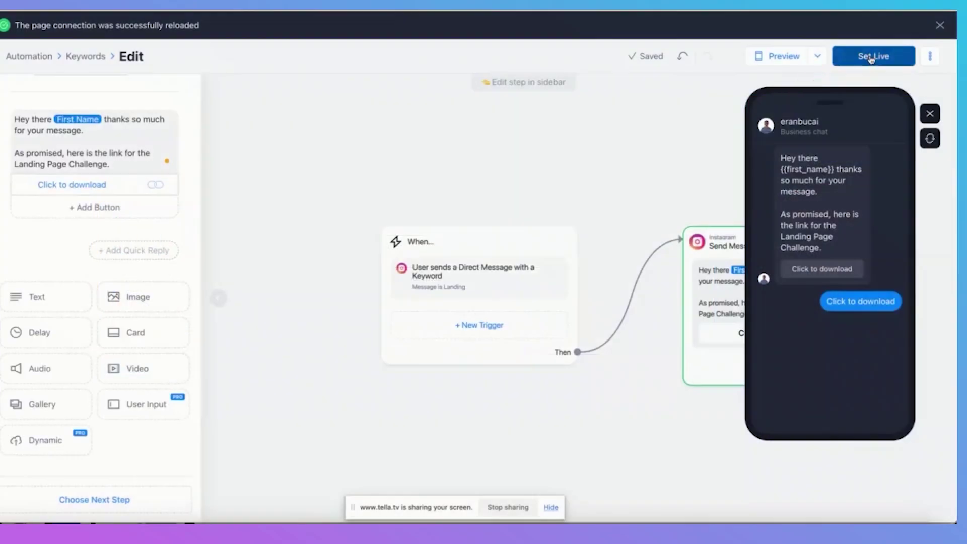
Step: Set the Landing automation live and close the preview sidebar
{"action": "left_click", "coordinate": [871, 57]}
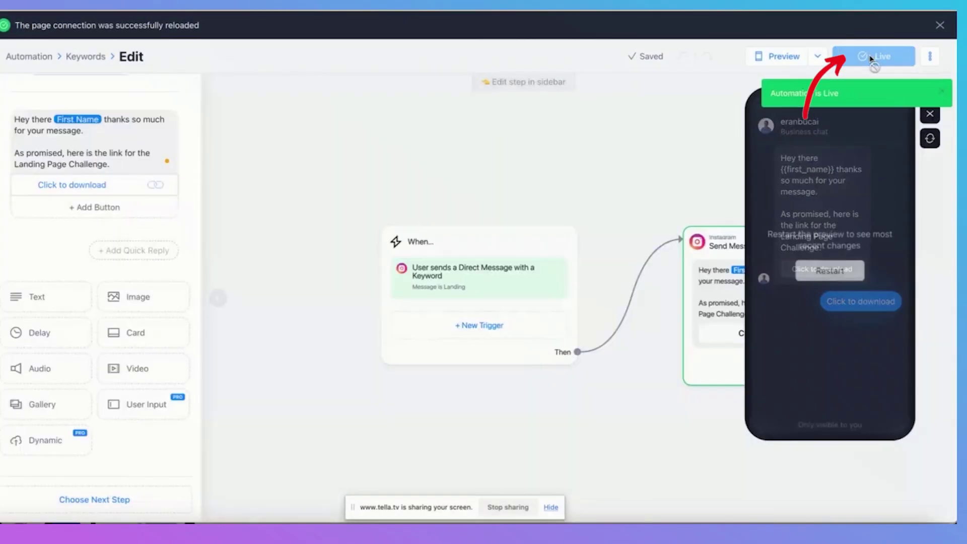
{"action": "left_click", "coordinate": [705, 173]}
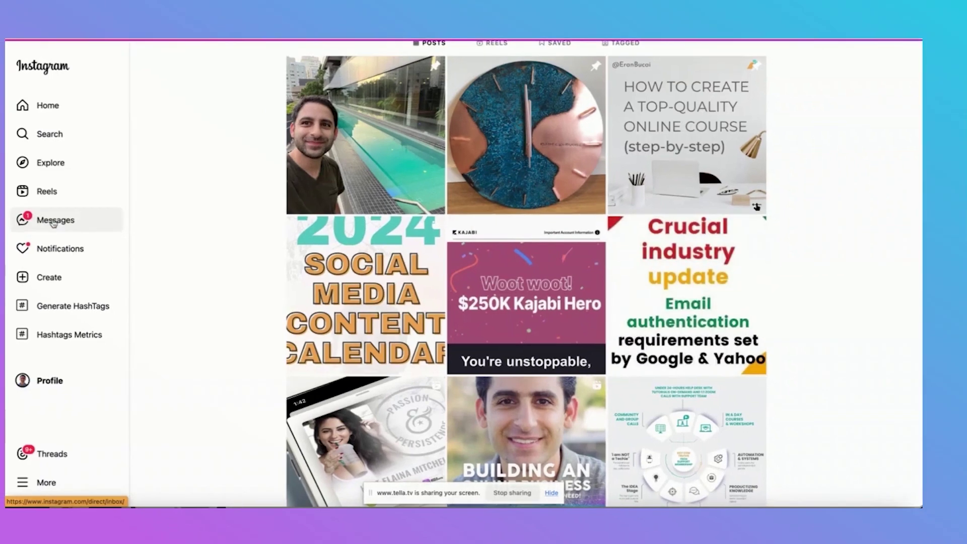
Step: Check the Instagram DMs and enlarge the screenshot of the automated download reply
{"action": "left_click", "coordinate": [38, 220]}
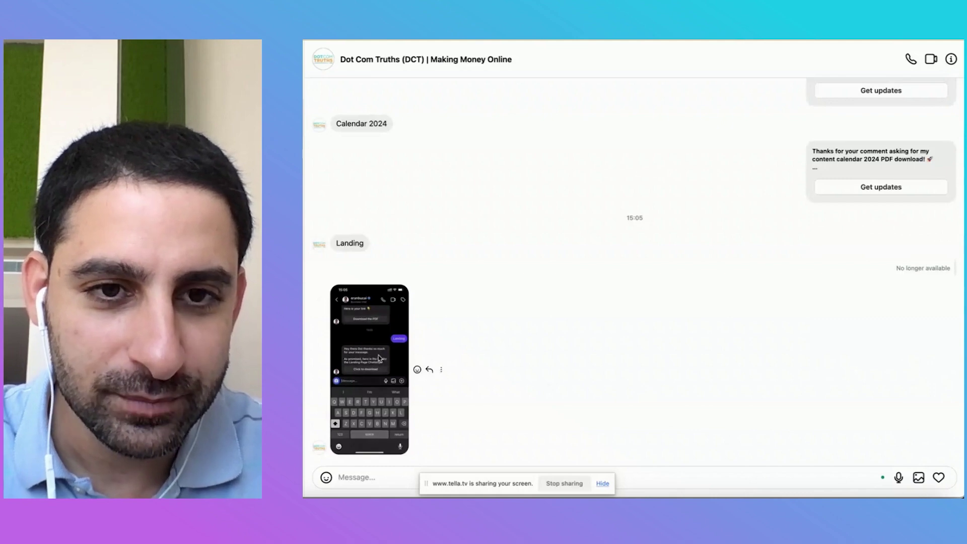
{"action": "left_click", "coordinate": [380, 358]}
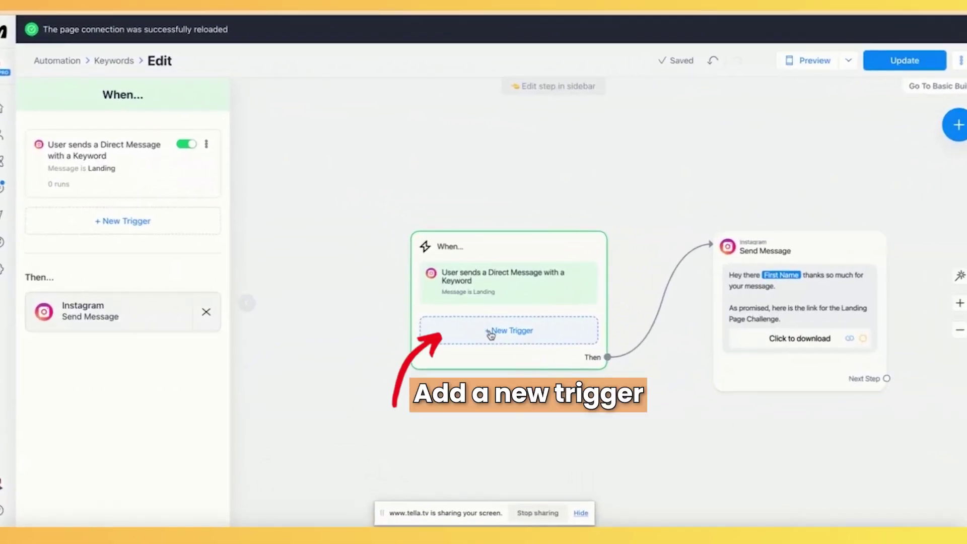
Step: Add a second trigger for Instagram Post or Reel Comments
{"action": "left_click", "coordinate": [491, 334]}
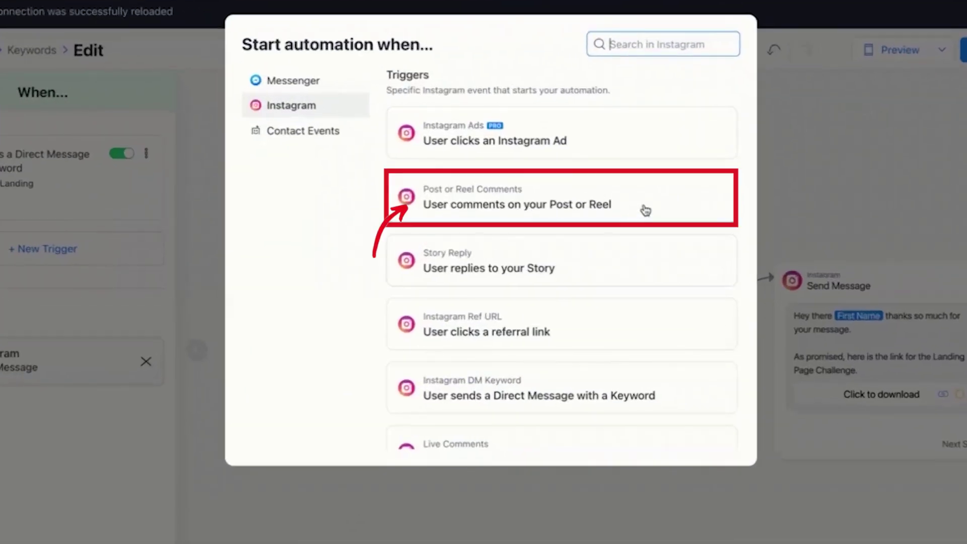
{"action": "left_click", "coordinate": [644, 210]}
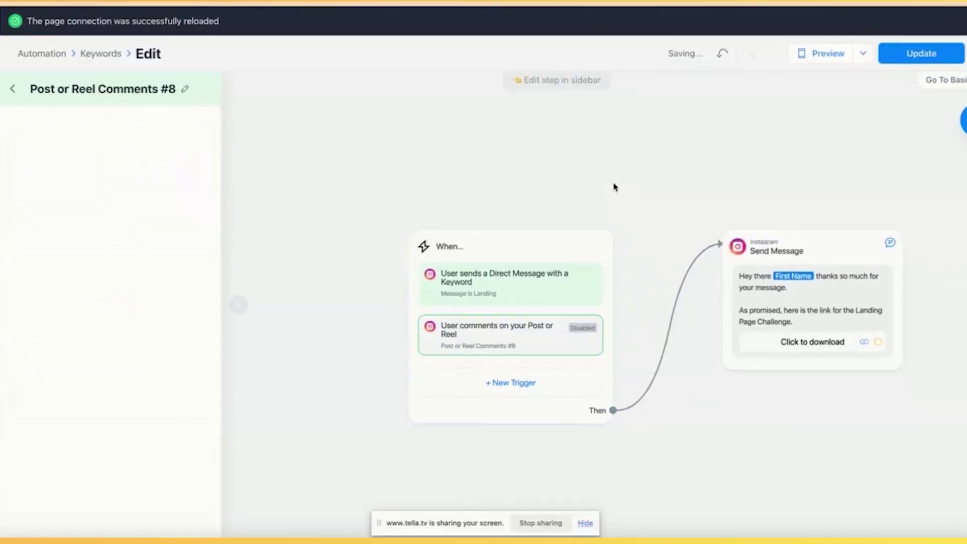
Step: Open the Post or Reel Comments #8 trigger's setup at Step 1 of 3
{"action": "left_click", "coordinate": [599, 237]}
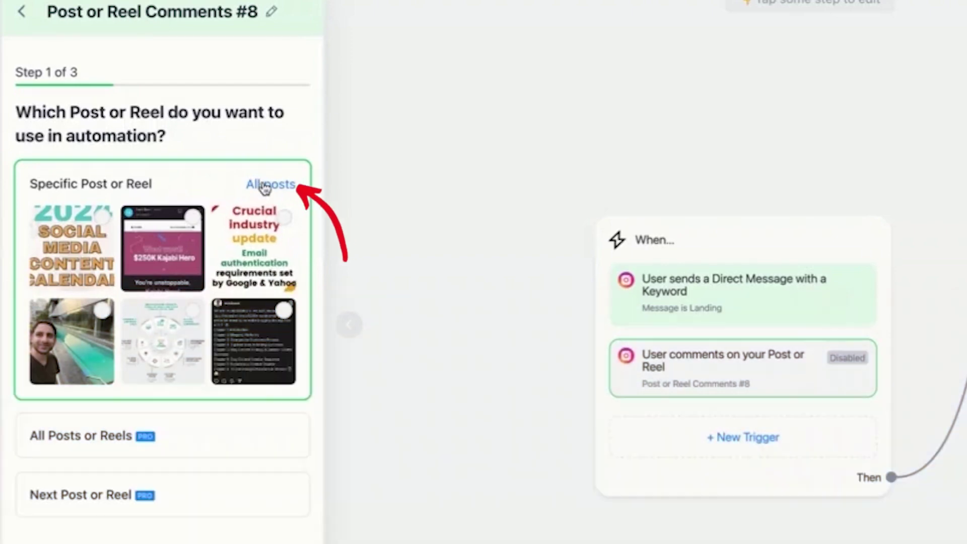
Step: Pick the Landing Page Challenge post from all posts for the comment trigger
{"action": "left_click", "coordinate": [265, 185]}
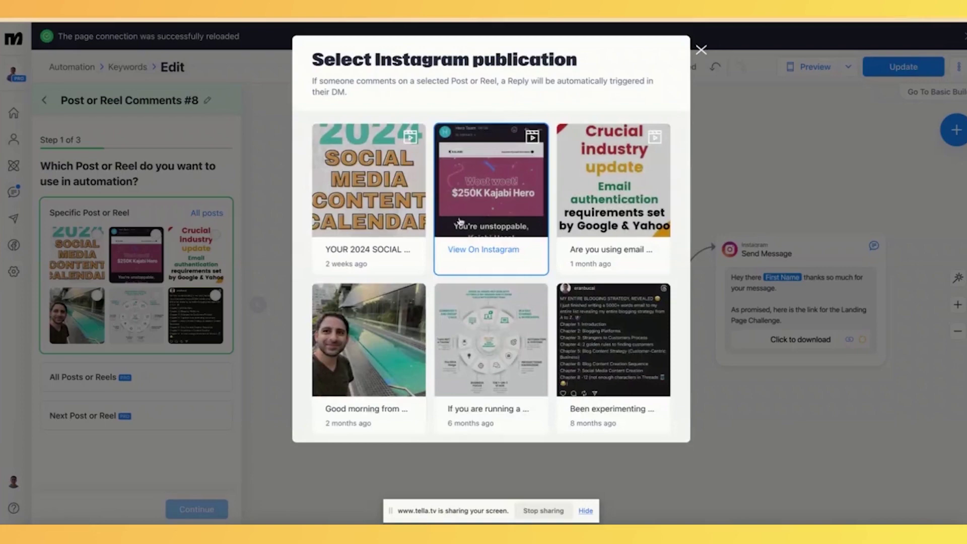
{"action": "scroll", "coordinate": [459, 221], "scroll_direction": "down", "scroll_amount": 15}
{"action": "scroll", "coordinate": [472, 271], "scroll_direction": "down", "scroll_amount": 7}
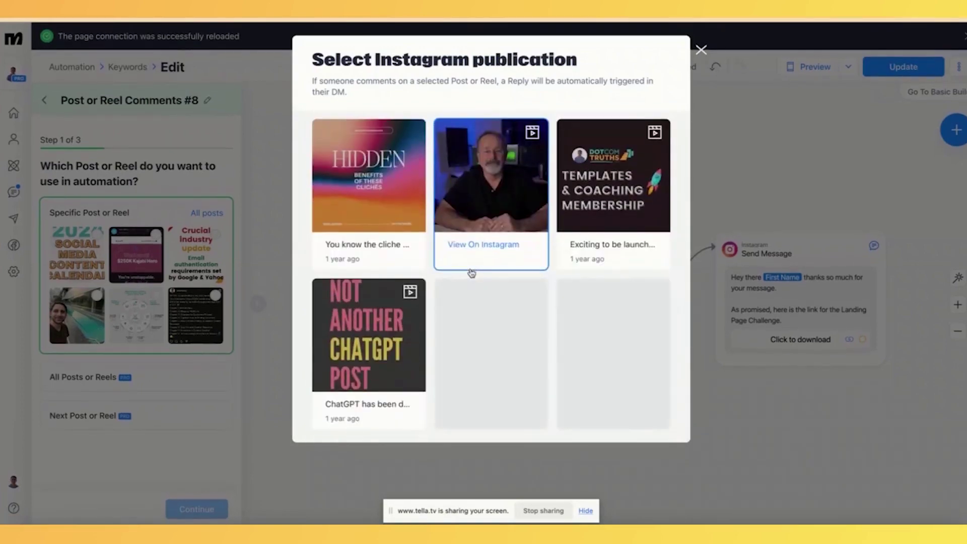
{"action": "scroll", "coordinate": [428, 317], "scroll_direction": "down", "scroll_amount": 6}
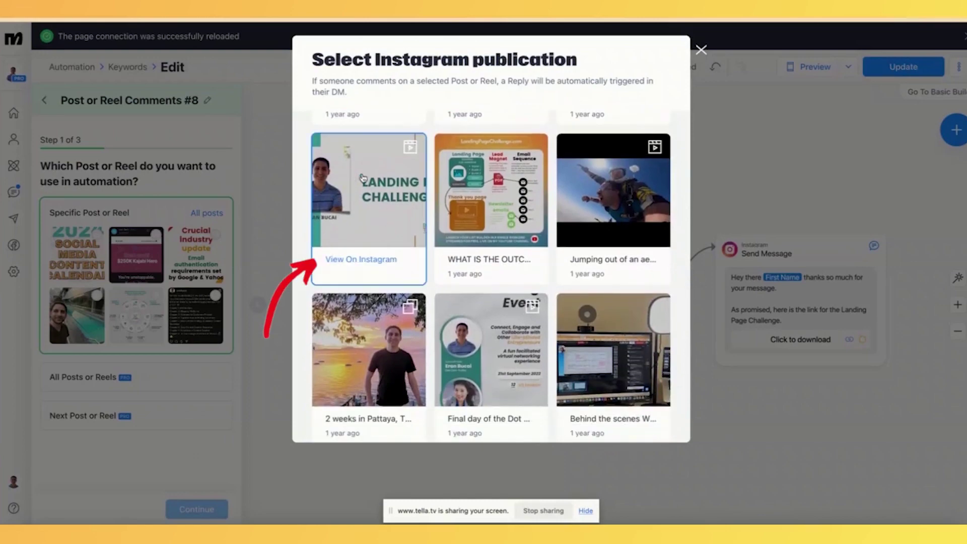
{"action": "left_click", "coordinate": [378, 216]}
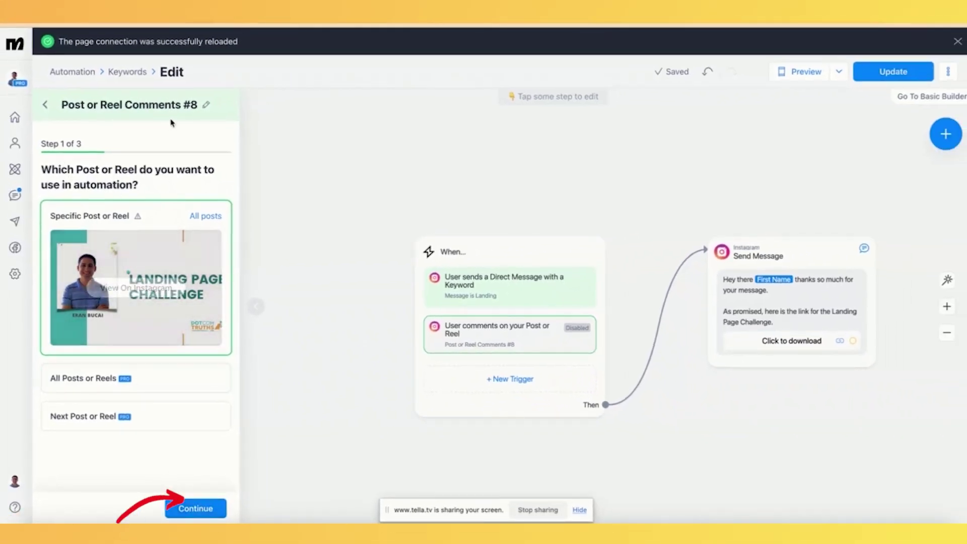
Step: Require comments to include the keyword 'Landing'
{"action": "left_click", "coordinate": [196, 507]}
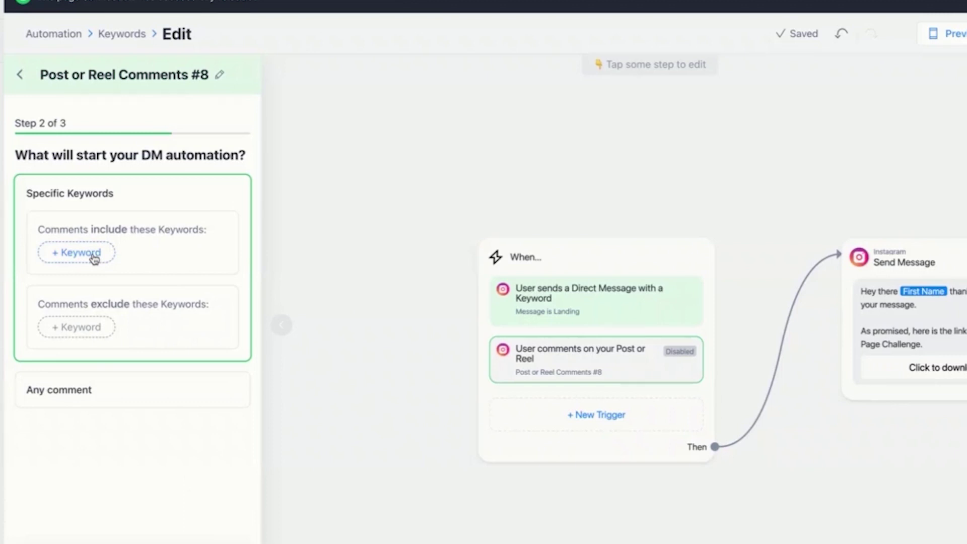
{"action": "left_click", "coordinate": [94, 258]}
{"action": "type", "text": "Landing"}
{"action": "key", "text": "Return"}
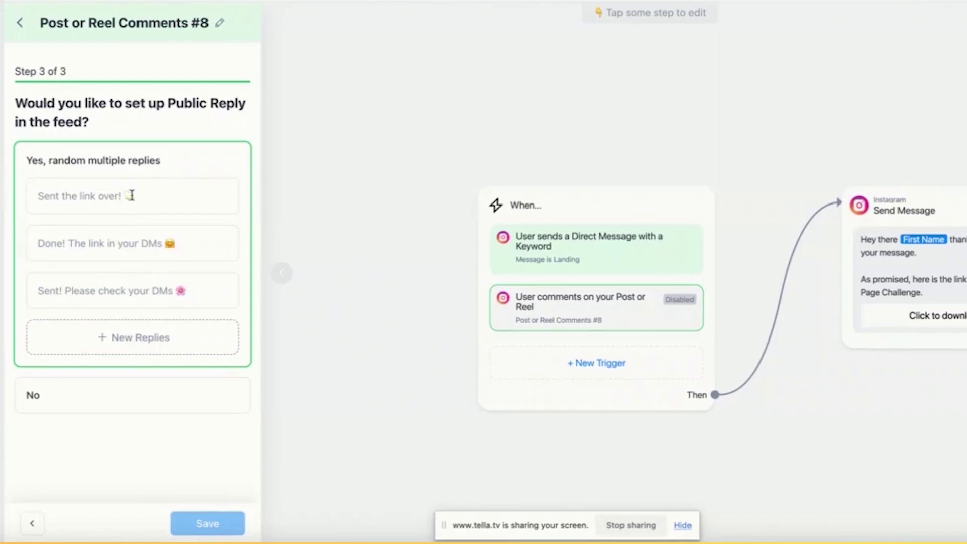
Step: Write four public replies, starting 'Send over the link! 🙌' and 'Done! Please check your DMs... 🤗'
{"action": "left_click", "coordinate": [130, 197]}
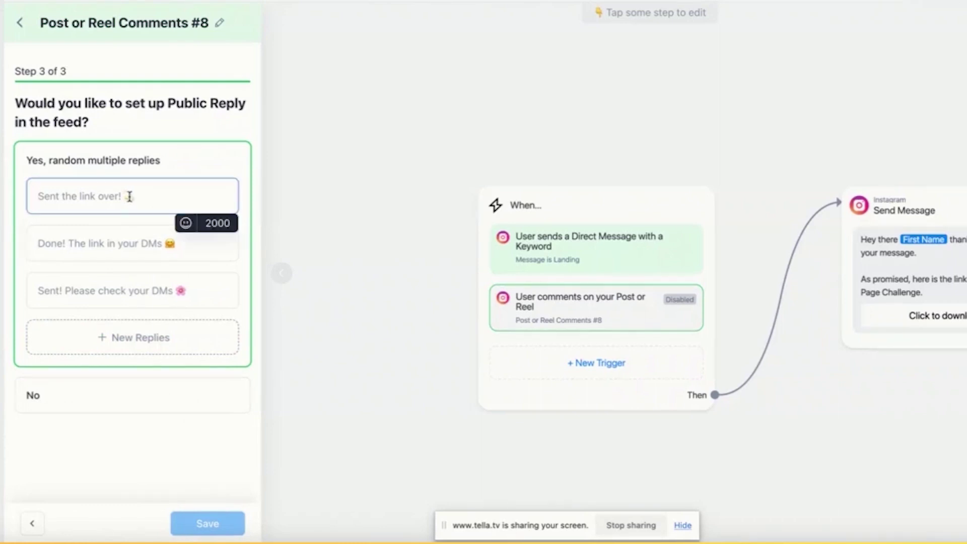
{"action": "type", "text": "Send ov"}
{"action": "key", "text": "BackSpace"}
{"action": "key", "text": "BackSpace"}
{"action": "key", "text": "BackSpace"}
{"action": "key", "text": "BackSpace"}
{"action": "type", "text": "t over the link! 🙌"}
{"action": "left_click", "coordinate": [111, 241]}
{"action": "type", "text": "Done! Please check your DMs... 🤗"}
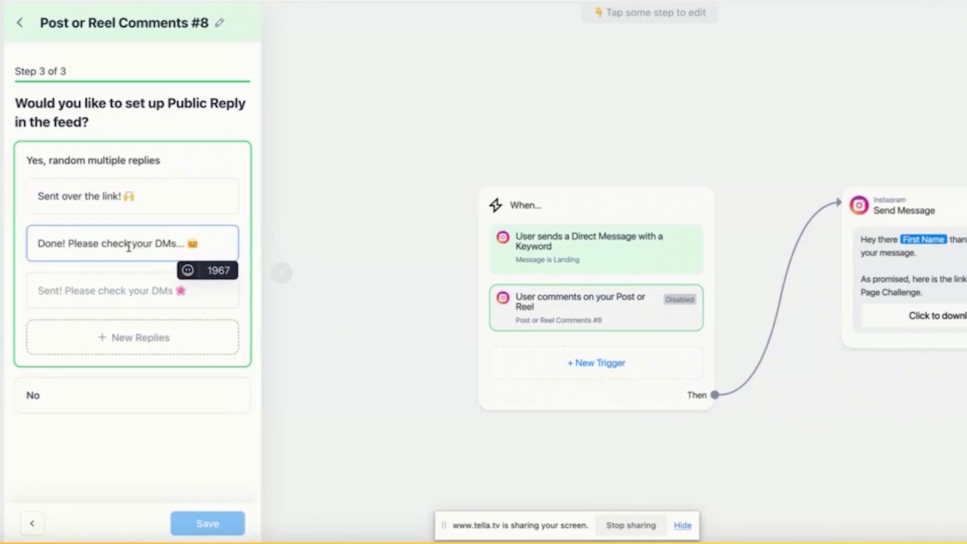
{"action": "left_click", "coordinate": [138, 292]}
{"action": "type", "text": "Thanks! Can you c"}
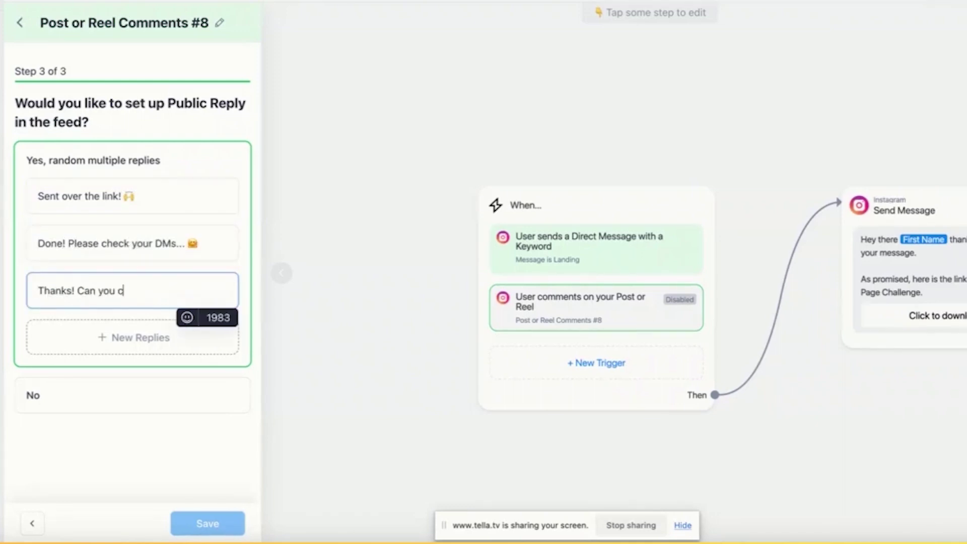
{"action": "type", "text": "heck your message requests"}
{"action": "type", "text": "? "}
{"action": "type", "text": "🔗"}
{"action": "left_click", "coordinate": [132, 351]}
{"action": "type", "text": "Great!"}
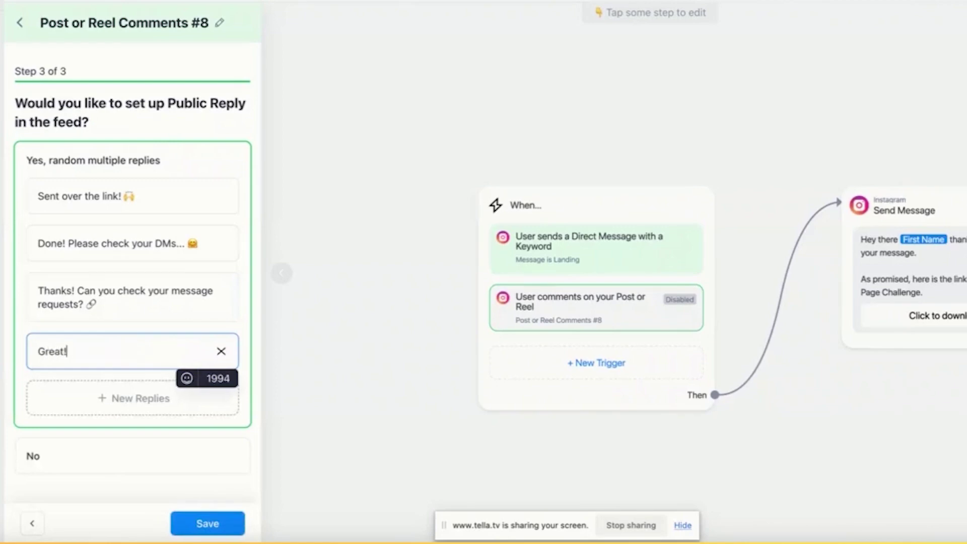
{"action": "type", "text": " It's a free download, please check your message"}
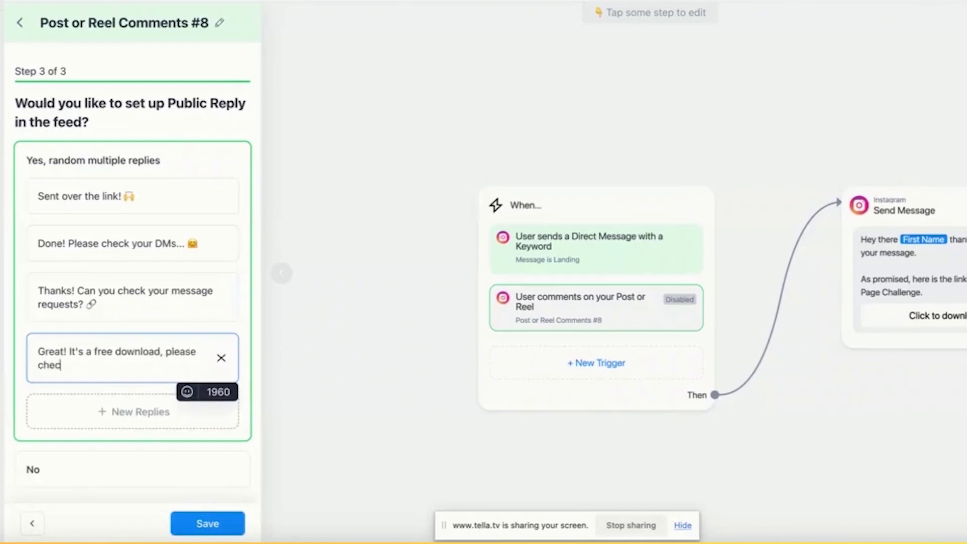
{"action": "type", "text": "s... can you also reply to me once you received it? 🙏"}
Step: Save the comment trigger settings
{"action": "scroll", "coordinate": [98, 392], "scroll_direction": "down", "scroll_amount": 1}
{"action": "left_click", "coordinate": [204, 524]}
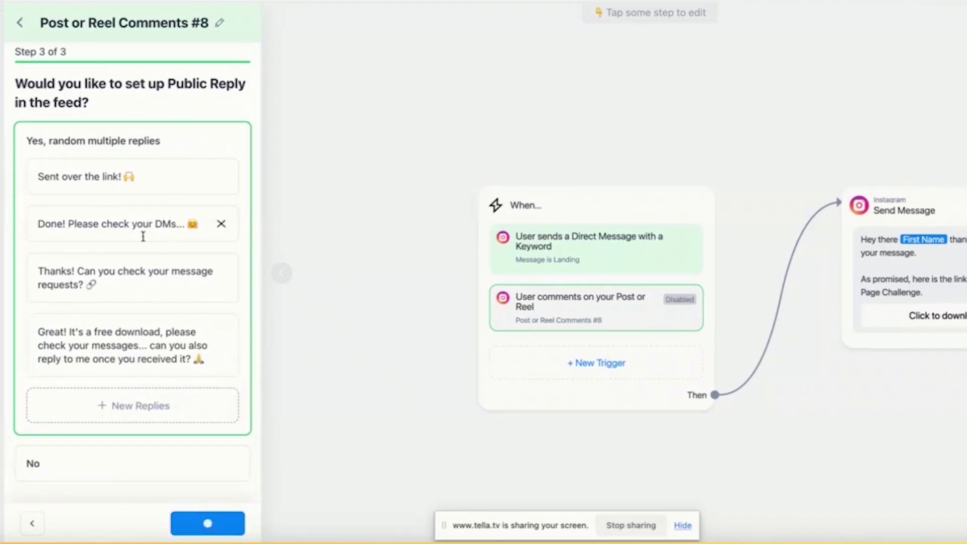
{"action": "scroll", "coordinate": [139, 299], "scroll_direction": "down", "scroll_amount": 5}
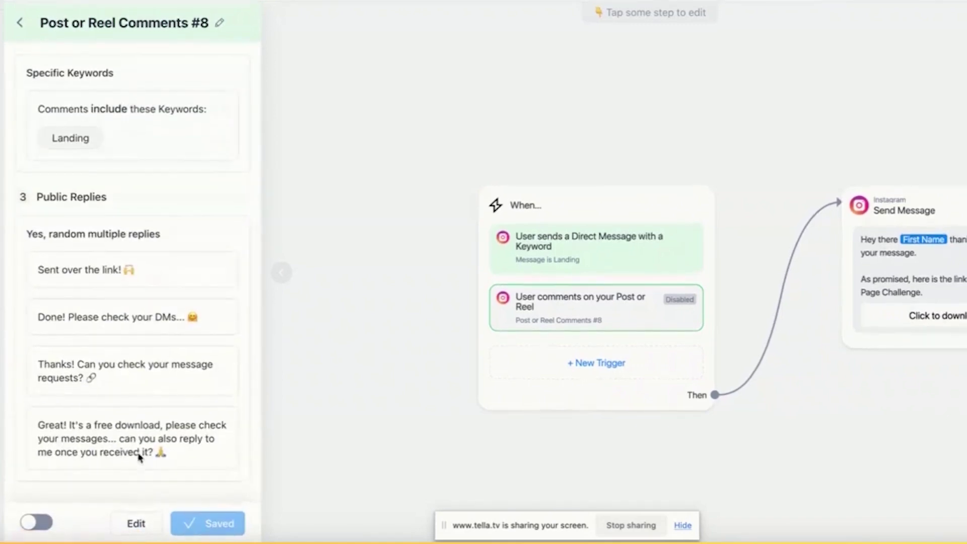
{"action": "scroll", "coordinate": [118, 225], "scroll_direction": "up", "scroll_amount": 1}
Step: Publish the updated automation, then expand the reply under the Landing comment on Instagram
{"action": "left_click", "coordinate": [877, 55]}
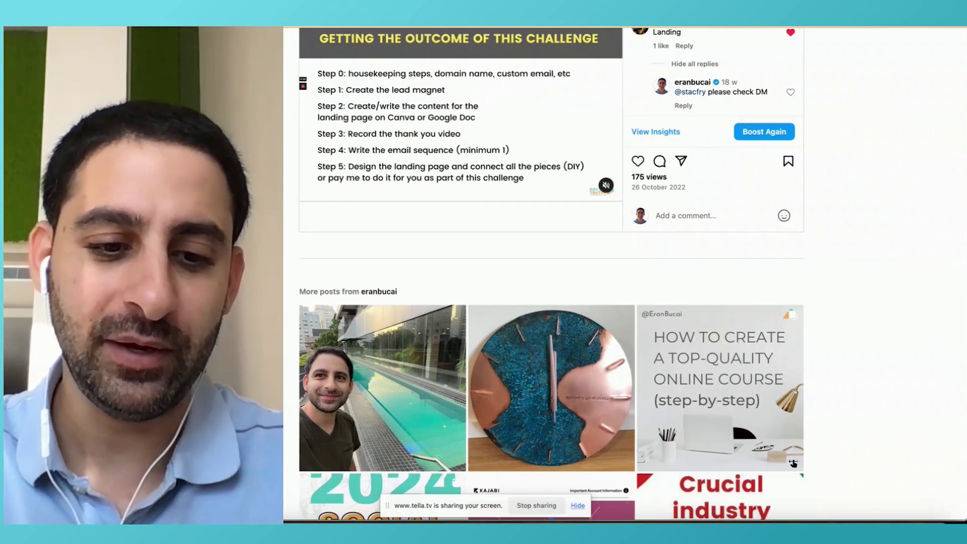
{"action": "scroll", "coordinate": [694, 79], "scroll_direction": "up", "scroll_amount": 2}
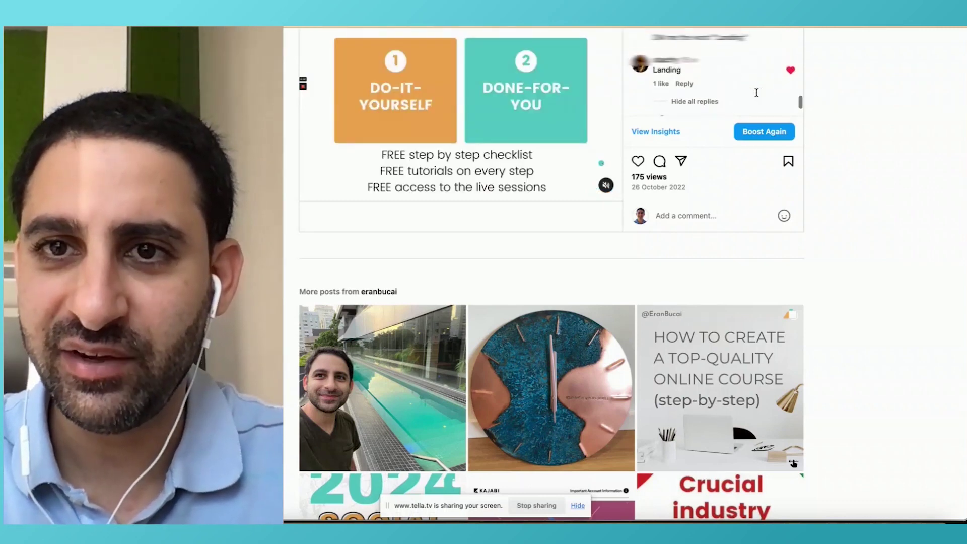
{"action": "scroll", "coordinate": [694, 79], "scroll_direction": "down", "scroll_amount": 2}
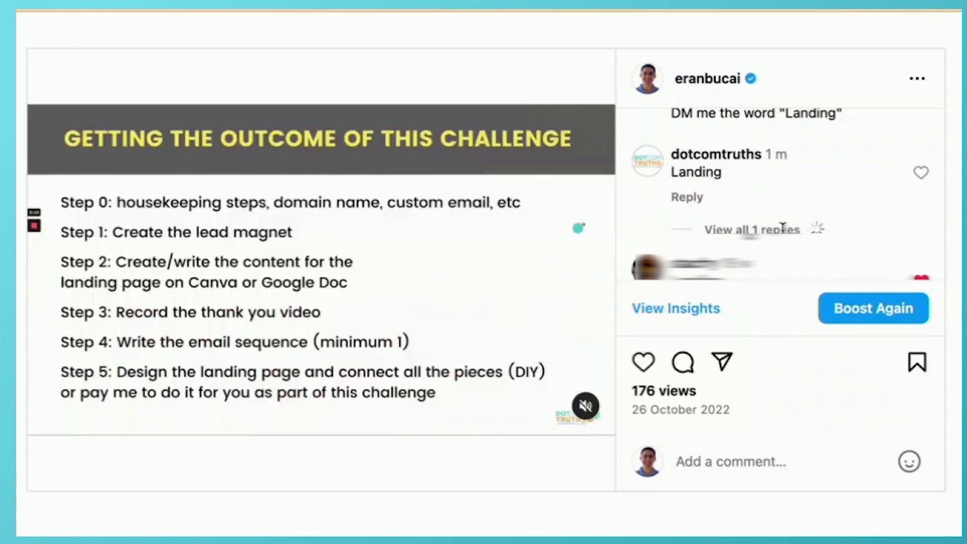
{"action": "left_click", "coordinate": [750, 229]}
{"action": "scroll", "coordinate": [781, 232], "scroll_direction": "down", "scroll_amount": 2}
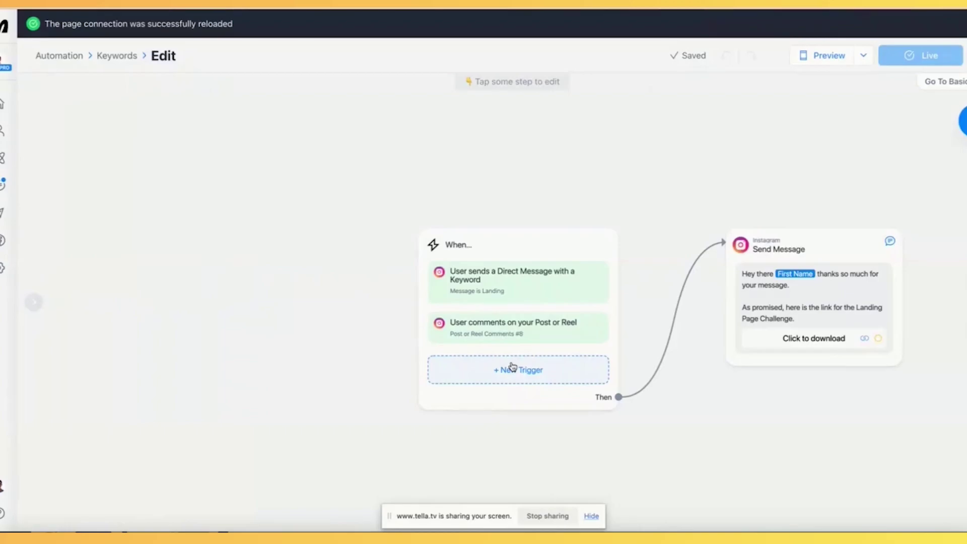
Step: Add a Post or Reel Comments trigger targeting the Landing Page infographic post
{"action": "left_click", "coordinate": [512, 368]}
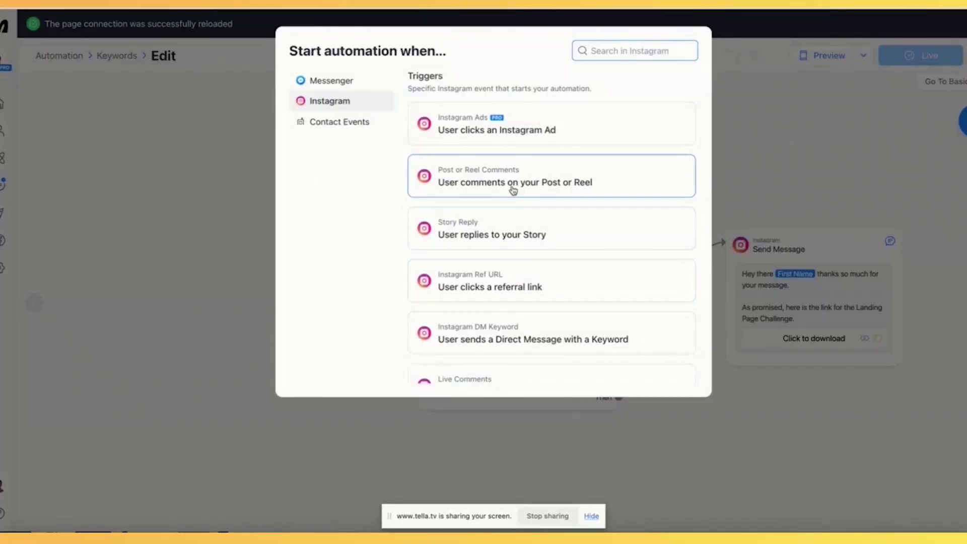
{"action": "left_click", "coordinate": [512, 190]}
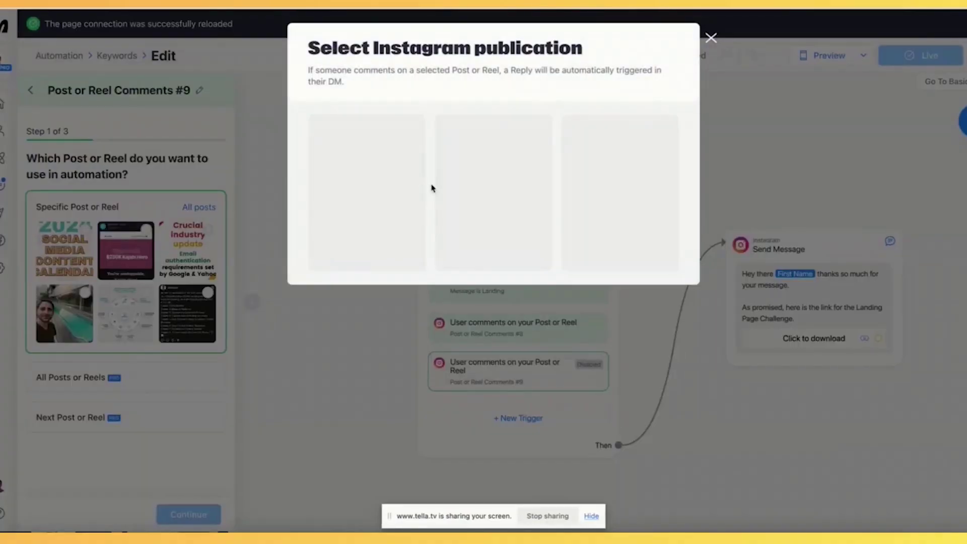
{"action": "scroll", "coordinate": [458, 197], "scroll_direction": "down", "scroll_amount": 10}
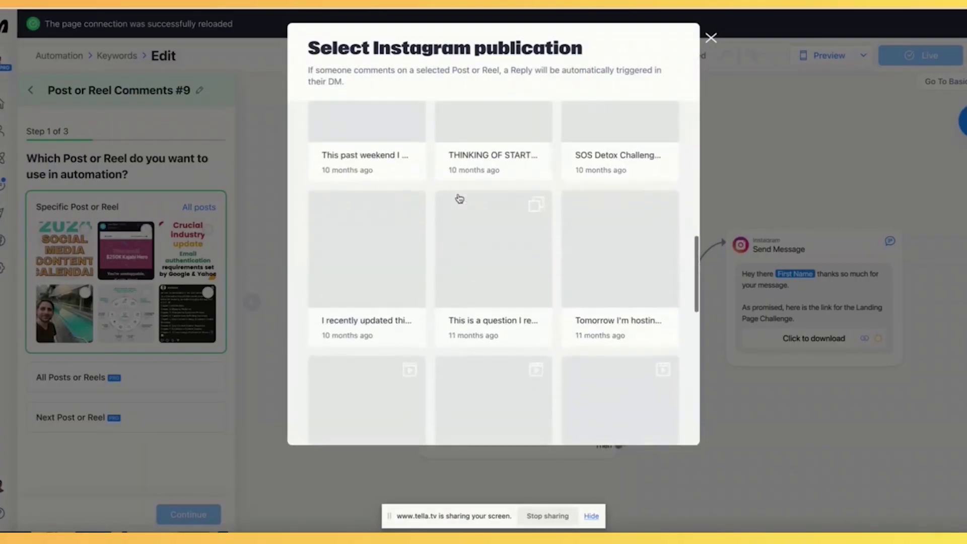
{"action": "scroll", "coordinate": [458, 197], "scroll_direction": "down", "scroll_amount": 15}
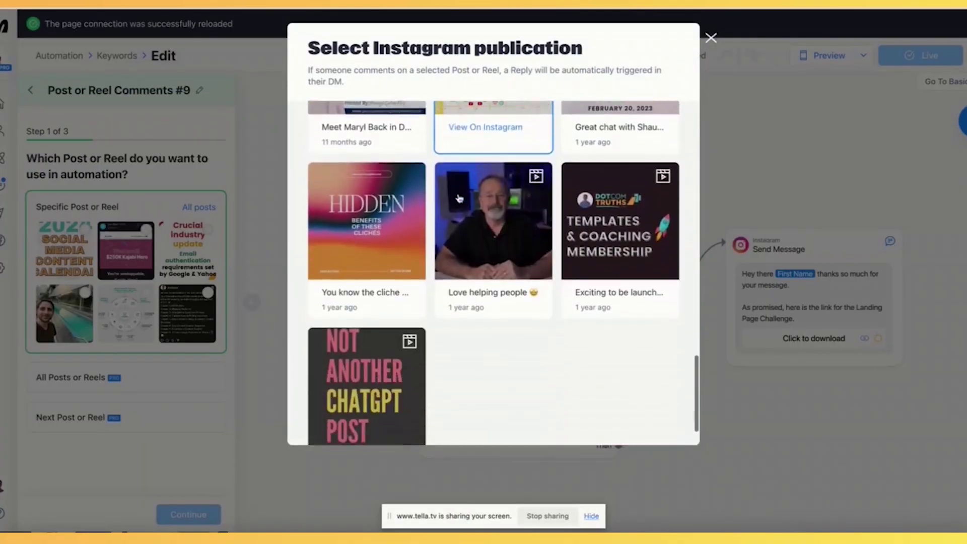
{"action": "scroll", "coordinate": [458, 197], "scroll_direction": "down", "scroll_amount": 5}
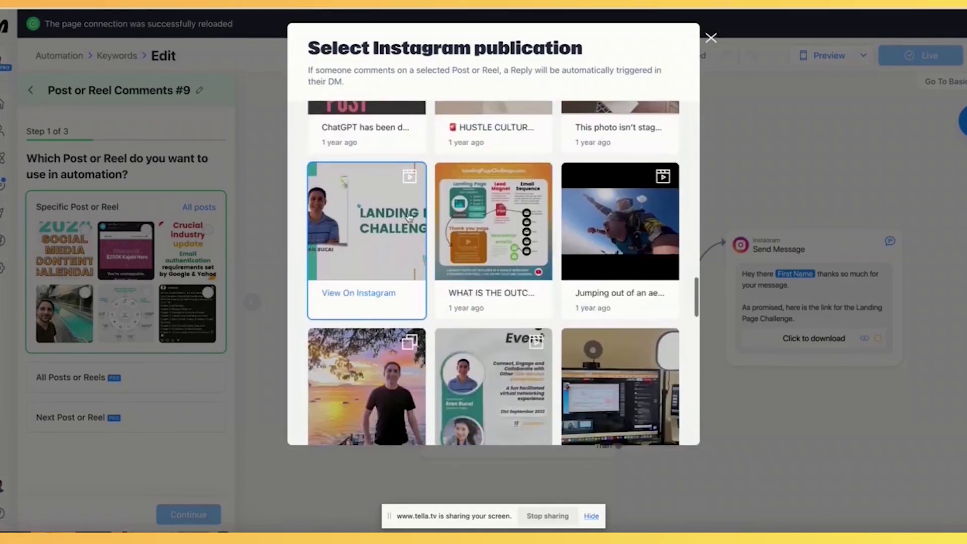
{"action": "left_click", "coordinate": [518, 212]}
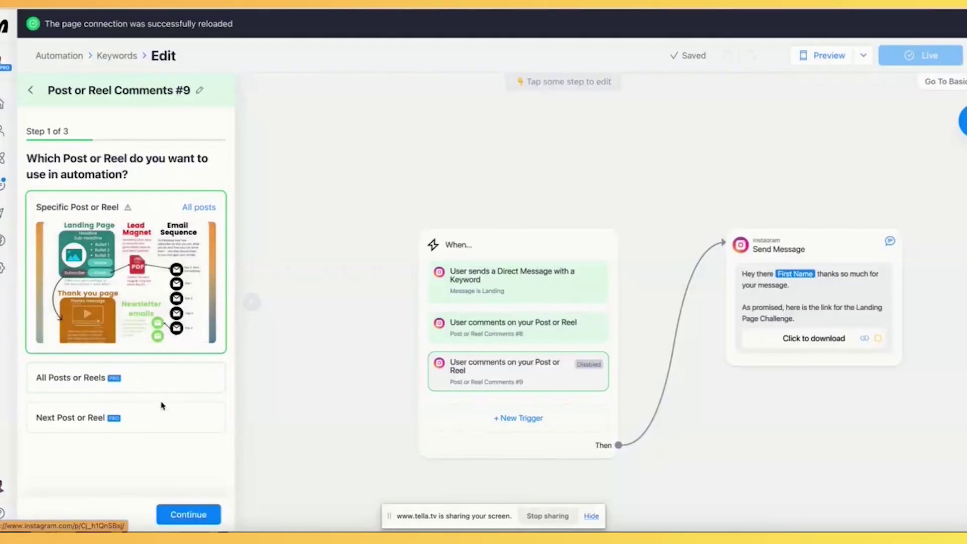
{"action": "left_click", "coordinate": [185, 513]}
Step: Require the included keyword 'Landing' in comments for the new trigger
{"action": "left_click", "coordinate": [87, 242]}
{"action": "type", "text": "Landing"}
{"action": "left_click", "coordinate": [166, 431]}
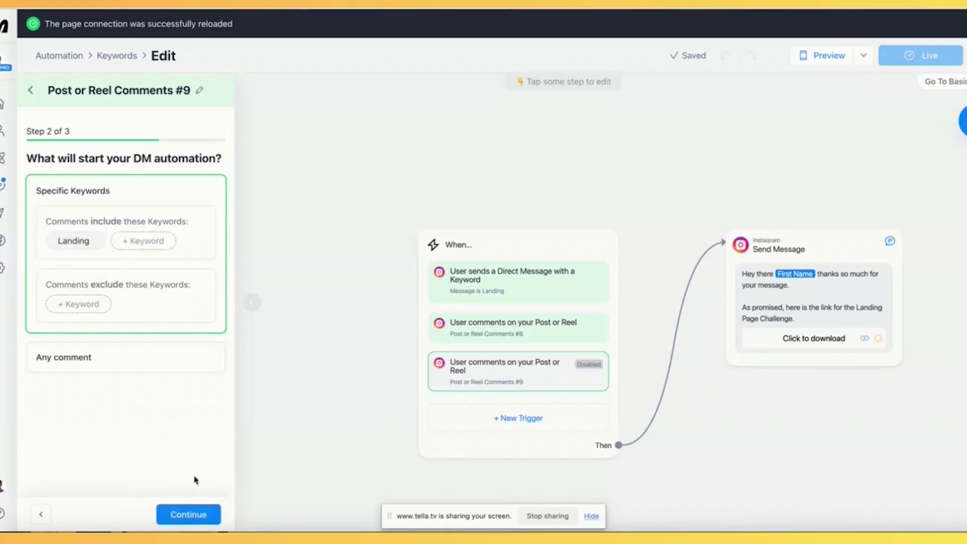
{"action": "left_click", "coordinate": [192, 515]}
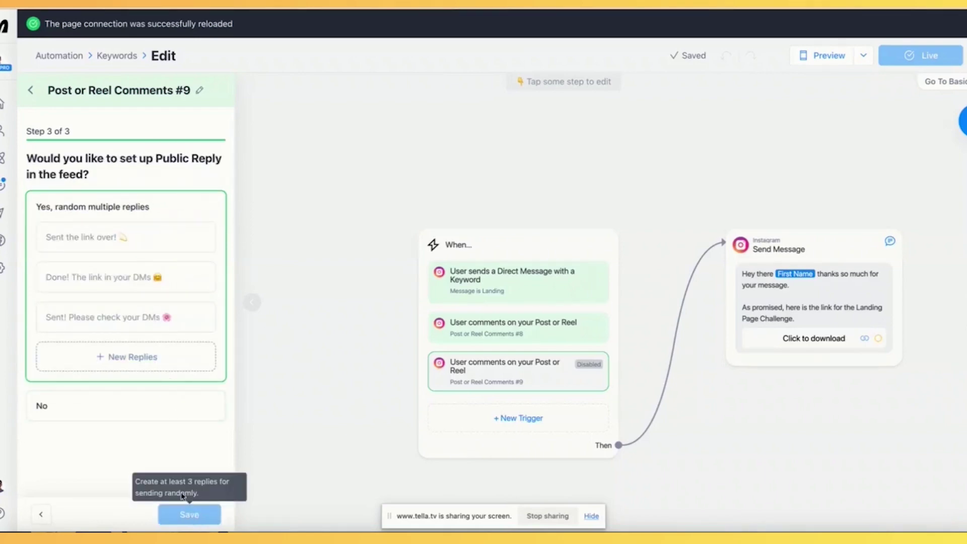
Step: Enter four public reply variants, such as 'Done! I just DM'ed it to you', and save the trigger
{"action": "left_click", "coordinate": [132, 236]}
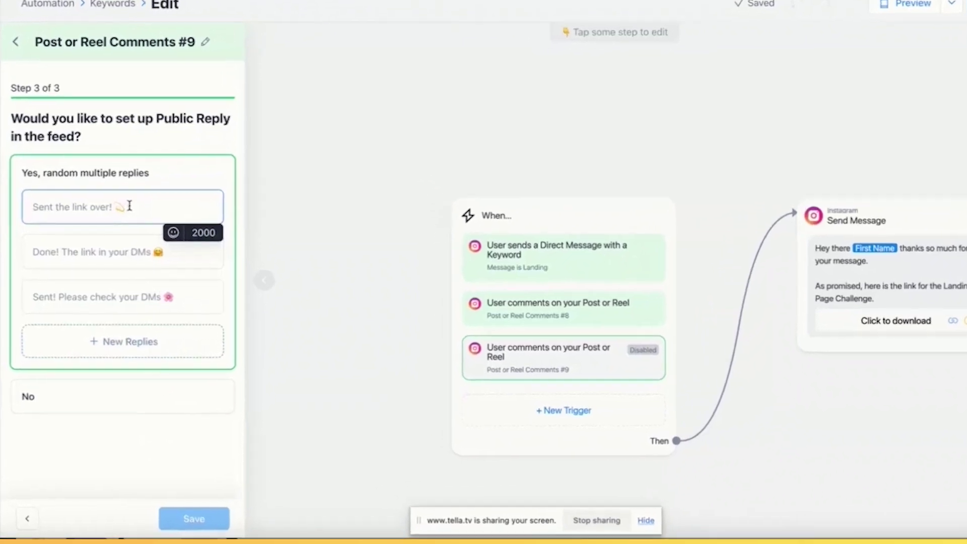
{"action": "type", "text": "Sent over the link! please"}
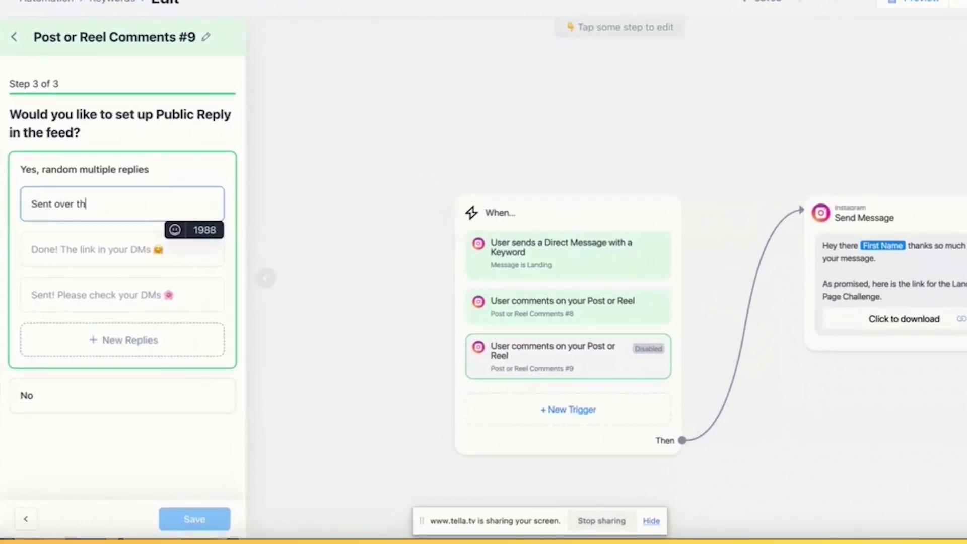
{"action": "type", "text": "check... 🙌"}
{"action": "left_click", "coordinate": [121, 250]}
{"action": "type", "text": "Done!"}
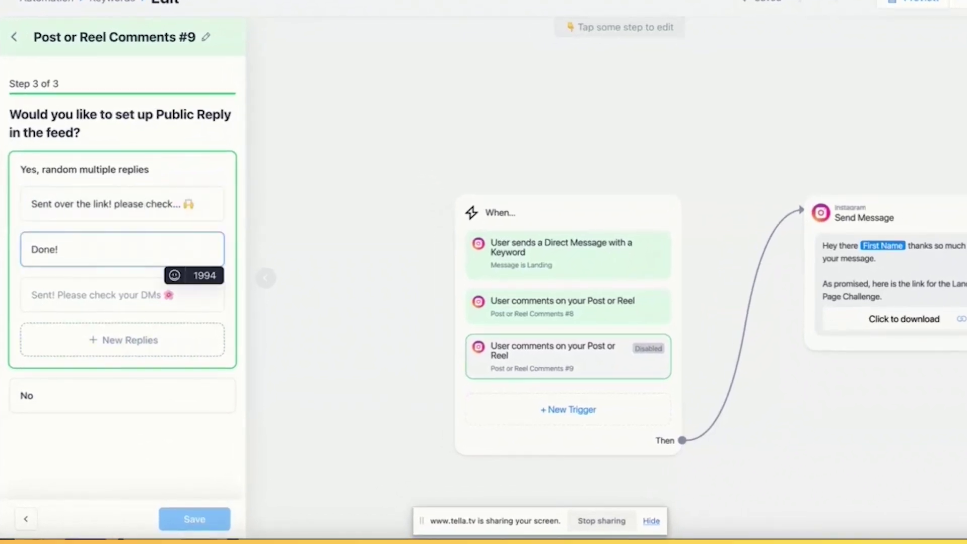
{"action": "type", "text": " I just DM'ed it to yo"}
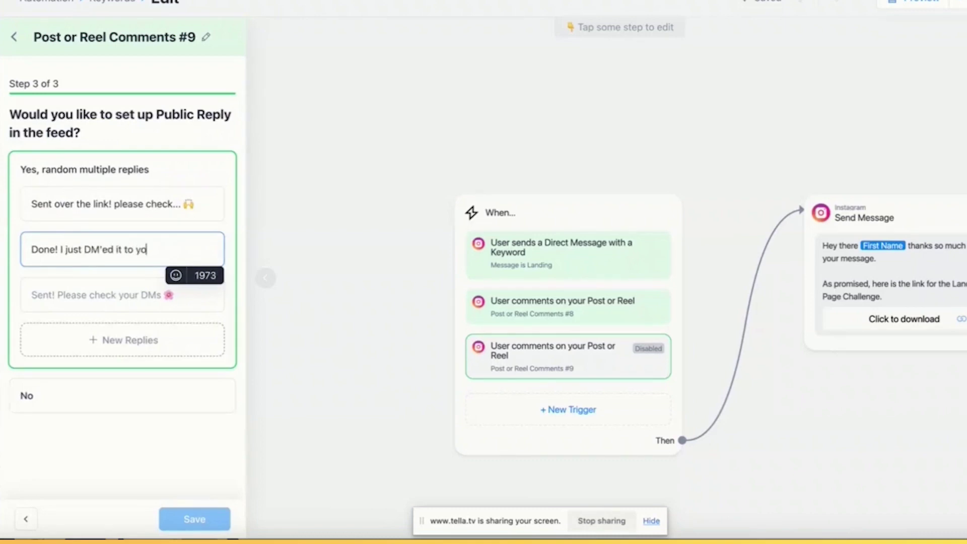
{"action": "type", "text": "u, do you see it there? 🫡"}
{"action": "left_click", "coordinate": [70, 300]}
{"action": "type", "text": "DONE"}
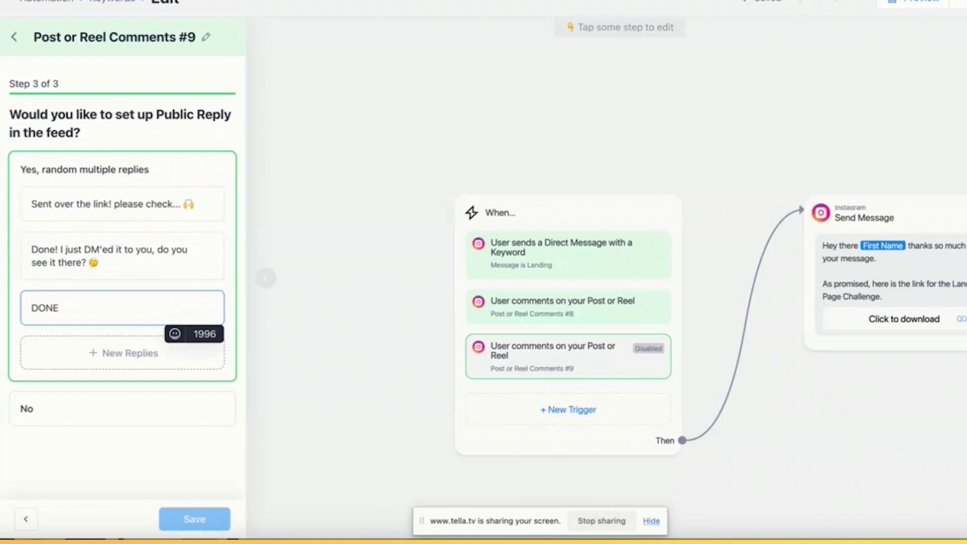
{"action": "type", "text": " ✅ Can you check your message requests?"}
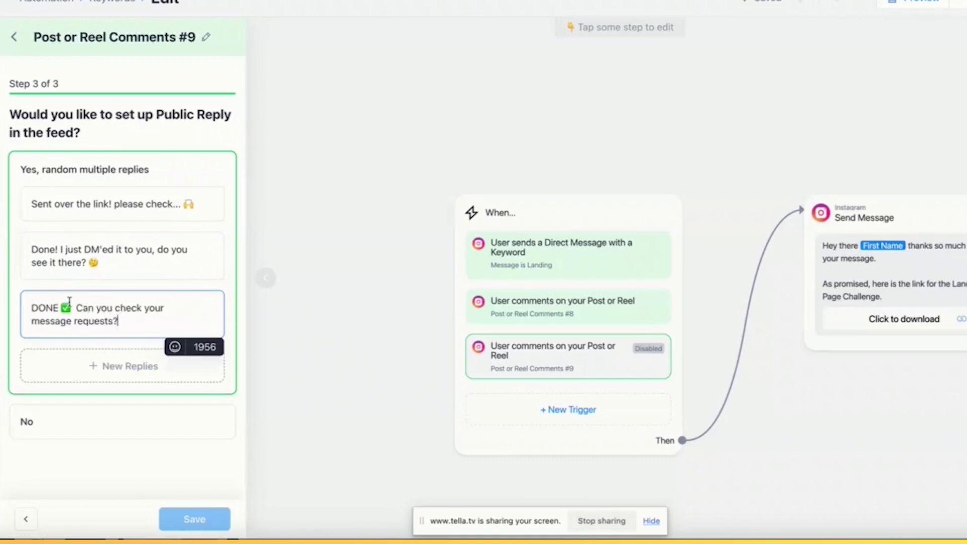
{"action": "key", "text": "Return"}
{"action": "type", "text": "Did you see it? Just DM'e"}
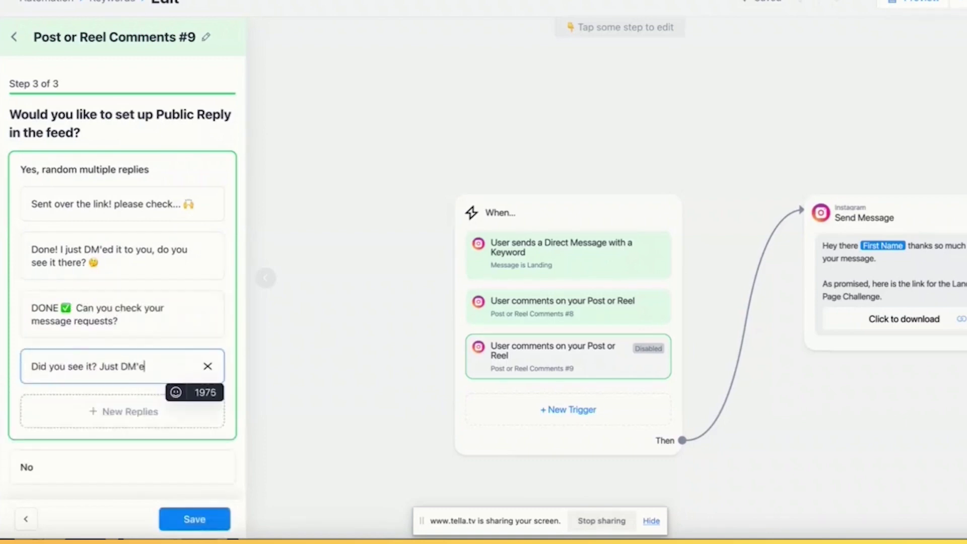
{"action": "type", "text": "d it to you... 🤗"}
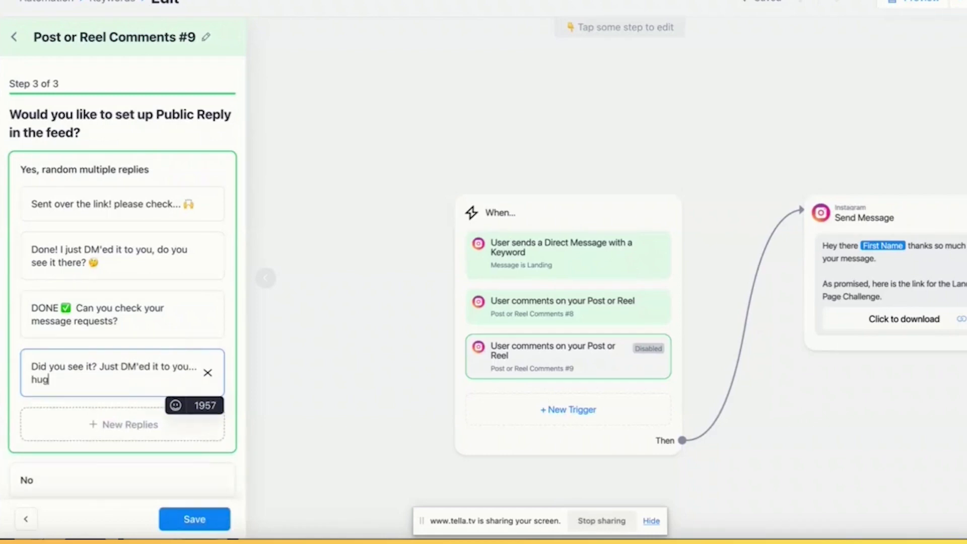
{"action": "scroll", "coordinate": [151, 460], "scroll_direction": "down", "scroll_amount": 1}
{"action": "left_click", "coordinate": [195, 519]}
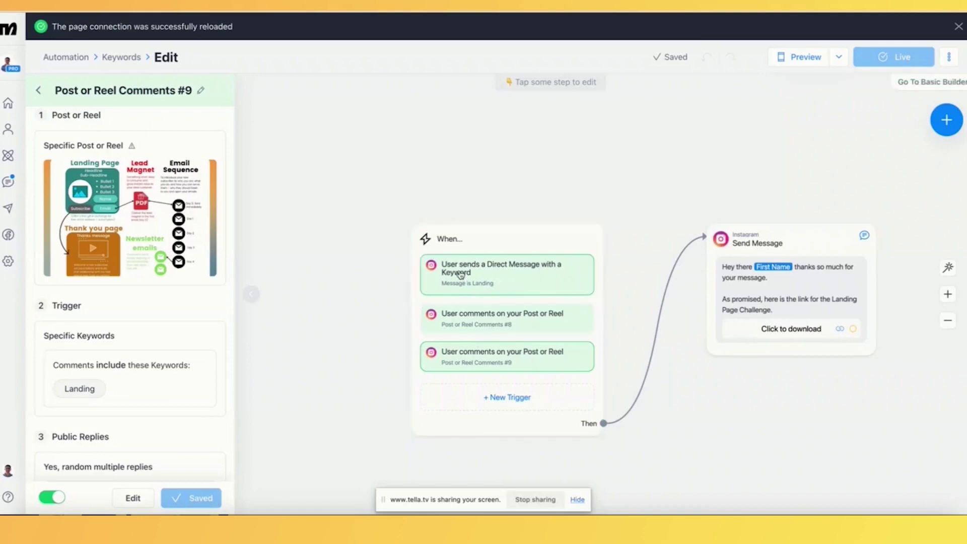
Step: Rename the infographic comment trigger to 'LPC visual'
{"action": "left_click", "coordinate": [291, 191]}
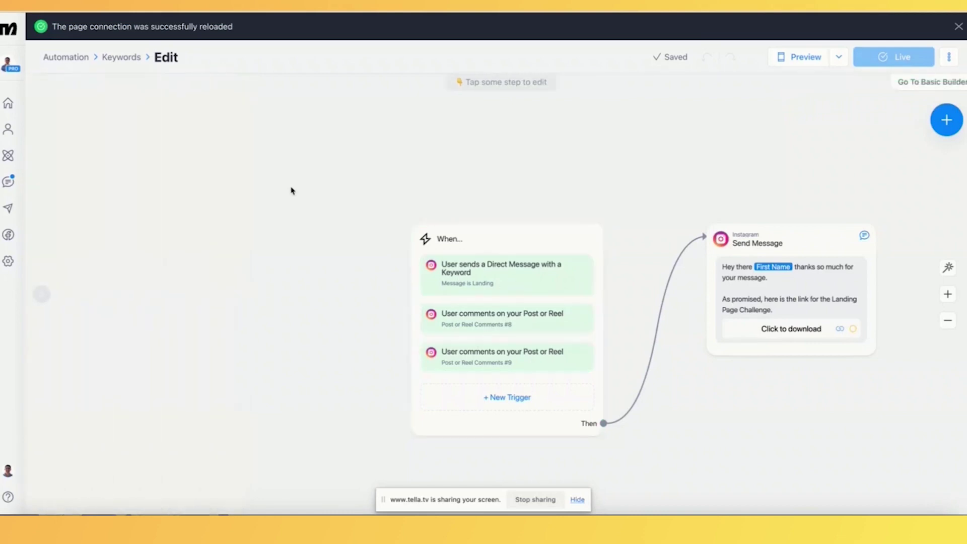
{"action": "left_click", "coordinate": [520, 358]}
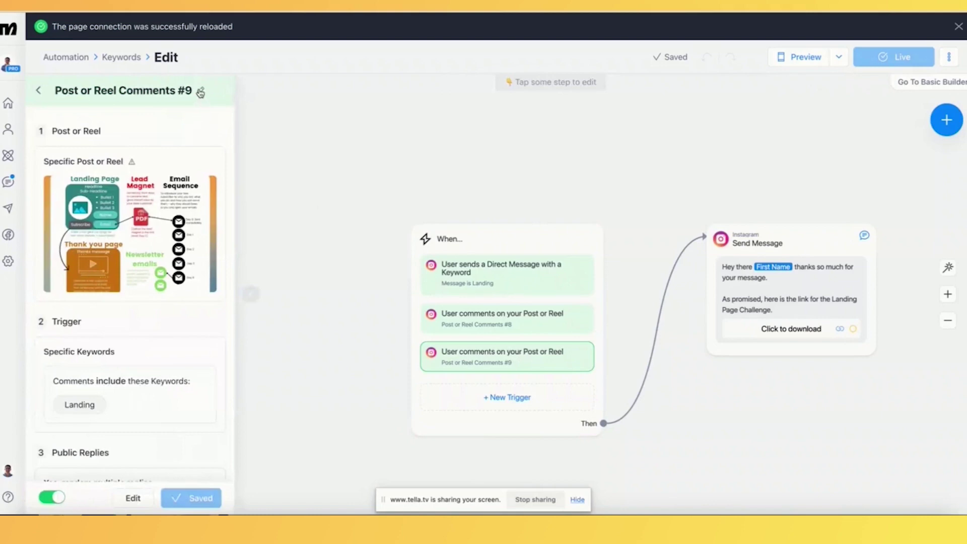
{"action": "left_click", "coordinate": [197, 91]}
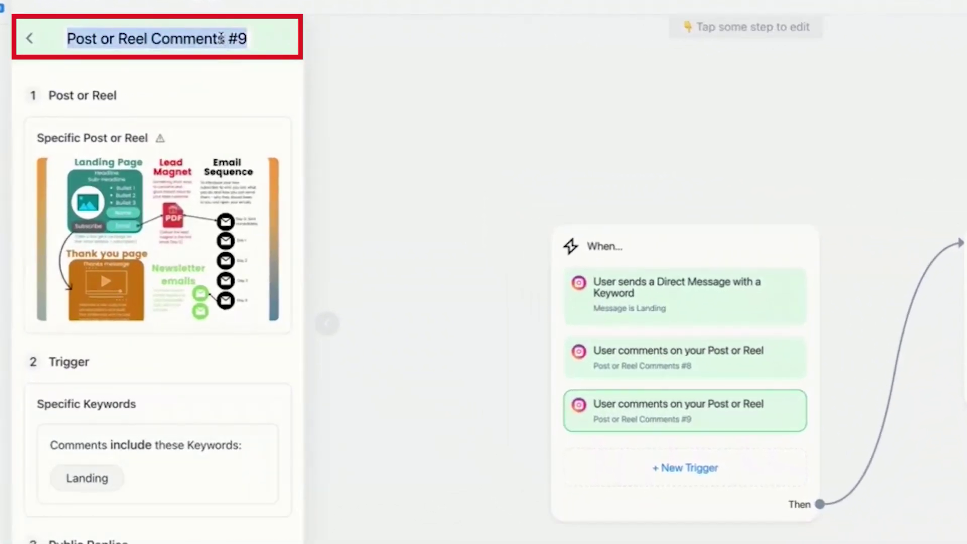
{"action": "key", "text": "BackSpace"}
{"action": "type", "text": "Landing"}
{"action": "key", "text": "BackSpace"}
{"action": "key", "text": "BackSpace"}
{"action": "key", "text": "BackSpace"}
{"action": "key", "text": "BackSpace"}
{"action": "key", "text": "BackSpace"}
{"action": "key", "text": "BackSpace"}
{"action": "type", "text": "PC visual"}
{"action": "key", "text": "Return"}
Step: Rename the video comment trigger to 'LPC intro video'
{"action": "left_click", "coordinate": [777, 373]}
{"action": "left_click", "coordinate": [258, 42]}
{"action": "type", "text": "LPC "}
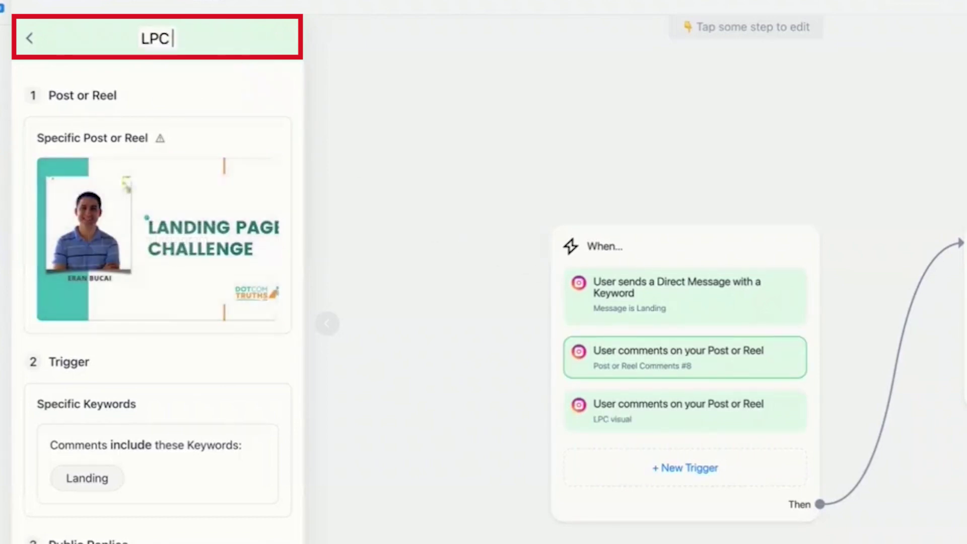
{"action": "type", "text": "intro video"}
{"action": "key", "text": "Return"}
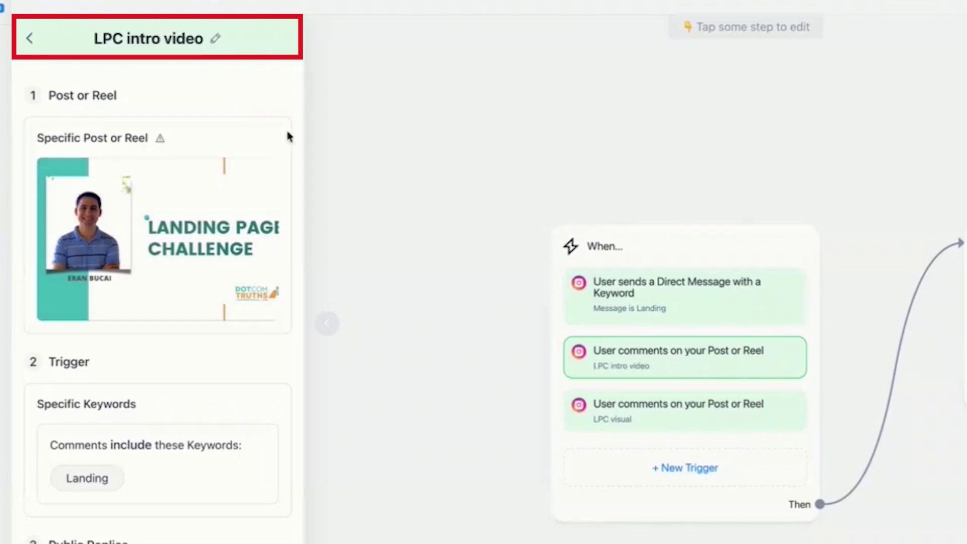